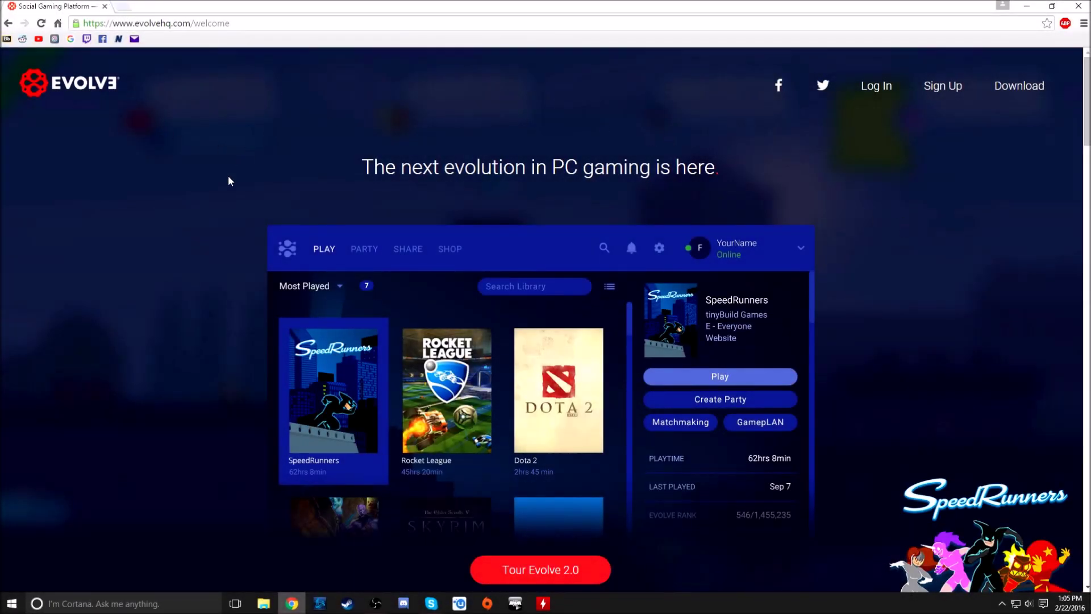
- Look over the Evolve welcome page, including its feature section about playing games with the overlay
scroll(228, 180, "down", 3)
scroll(212, 182, "up", 3)
scroll(176, 139, "down", 2)
scroll(178, 142, "up", 2)
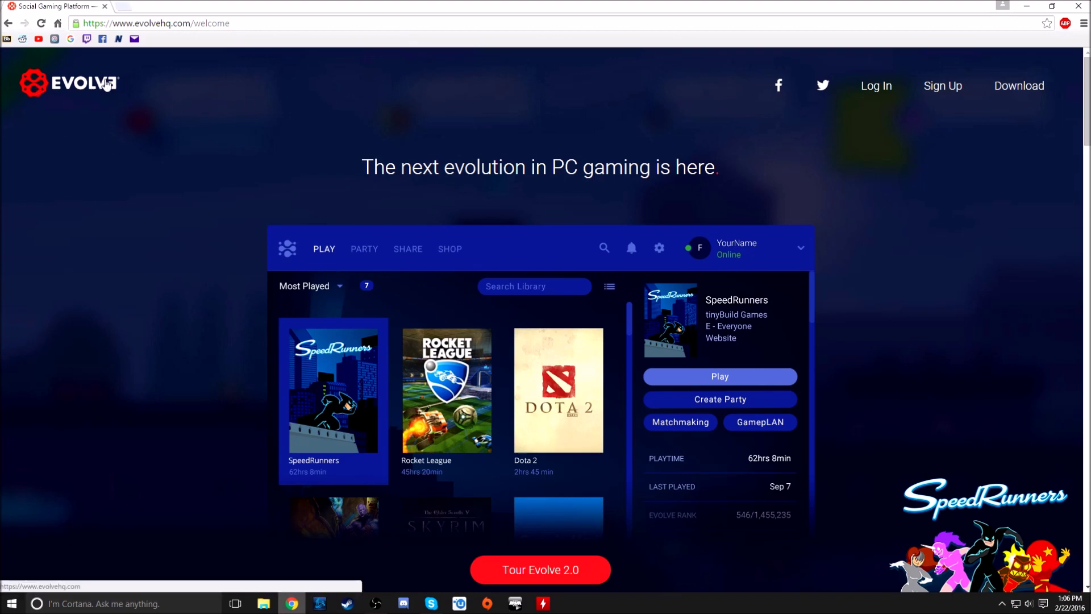
scroll(561, 172, "down", 1)
scroll(560, 172, "up", 1)
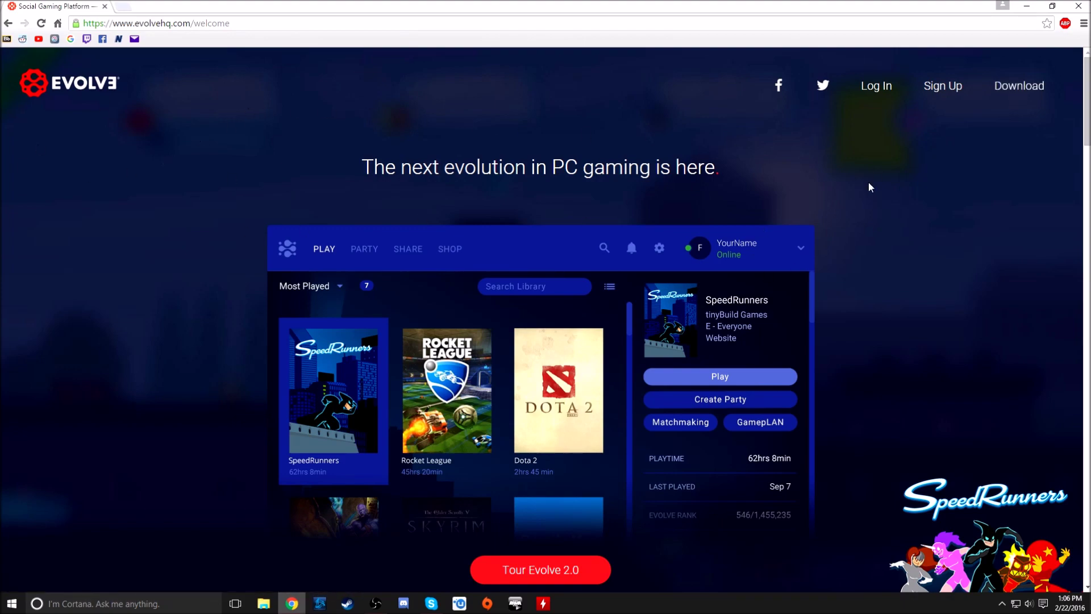
scroll(914, 216, "down", 14)
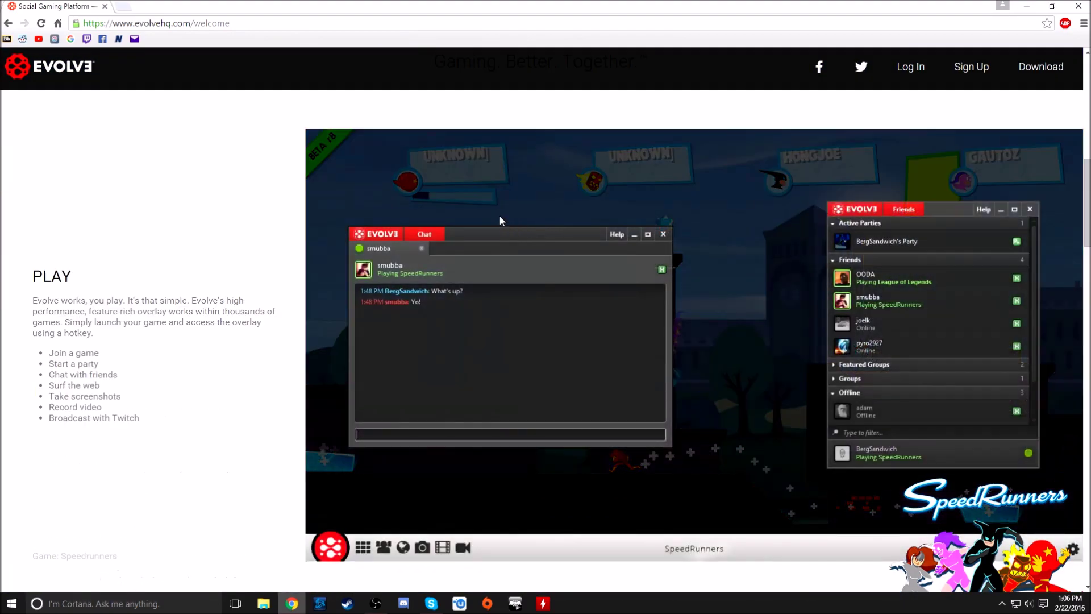
scroll(492, 210, "up", 14)
- Download Evolve 1.0 for Windows from the Evolve site and launch the downloaded installer
left_click(1018, 85)
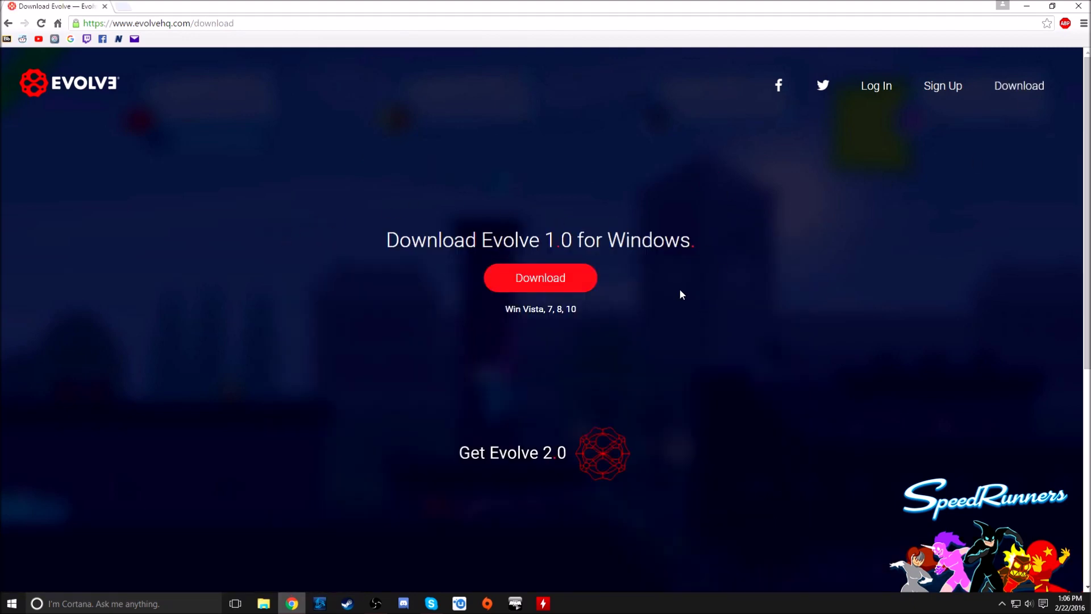
left_click(514, 278)
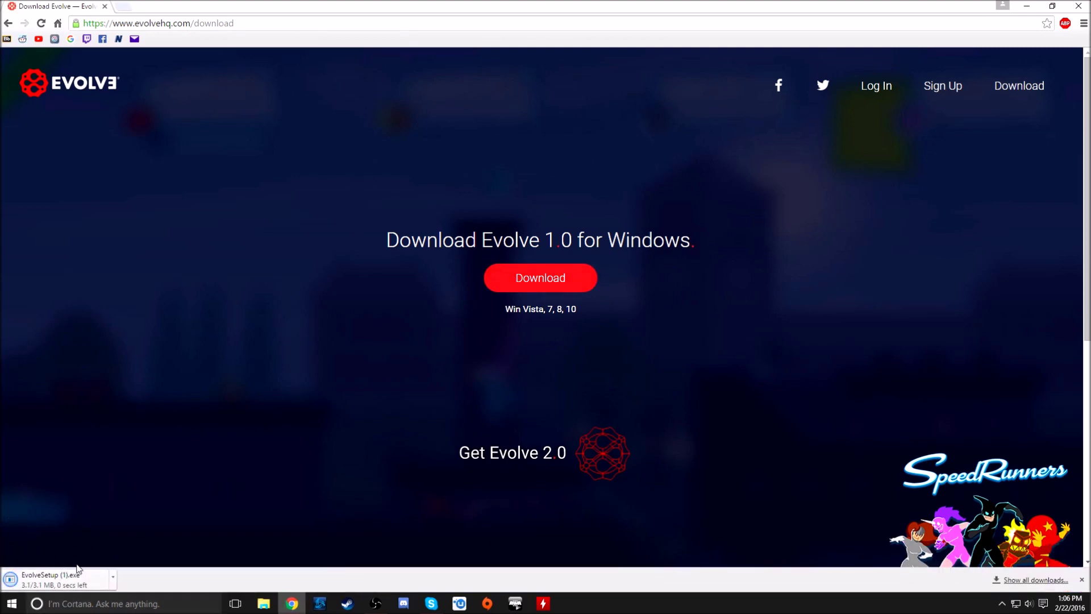
left_click(57, 578)
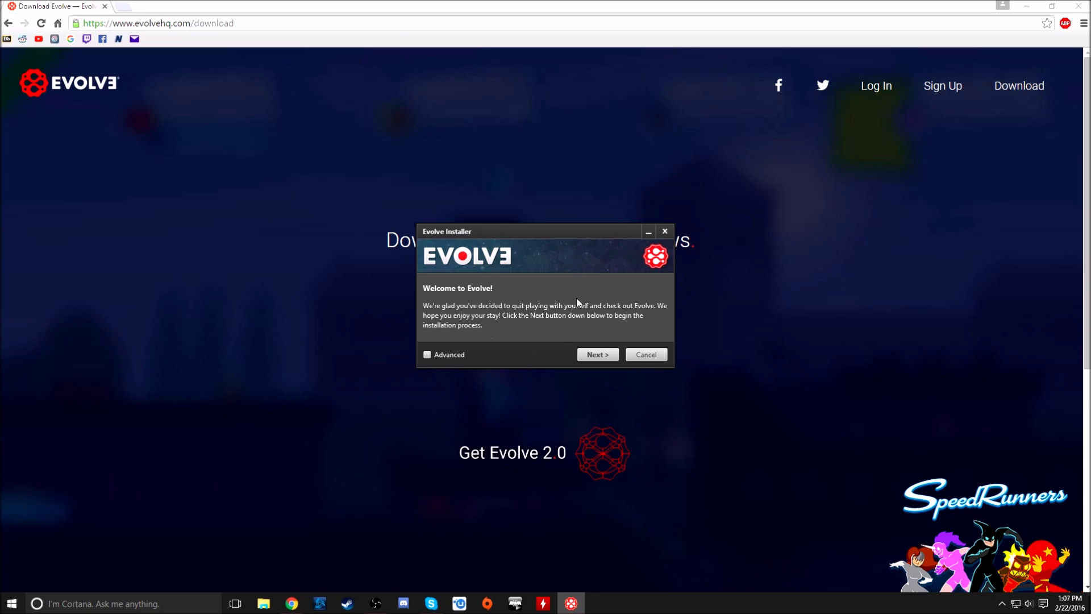
- Accept the license agreement in the Evolve installer and install the program with the standard options
left_click(596, 354)
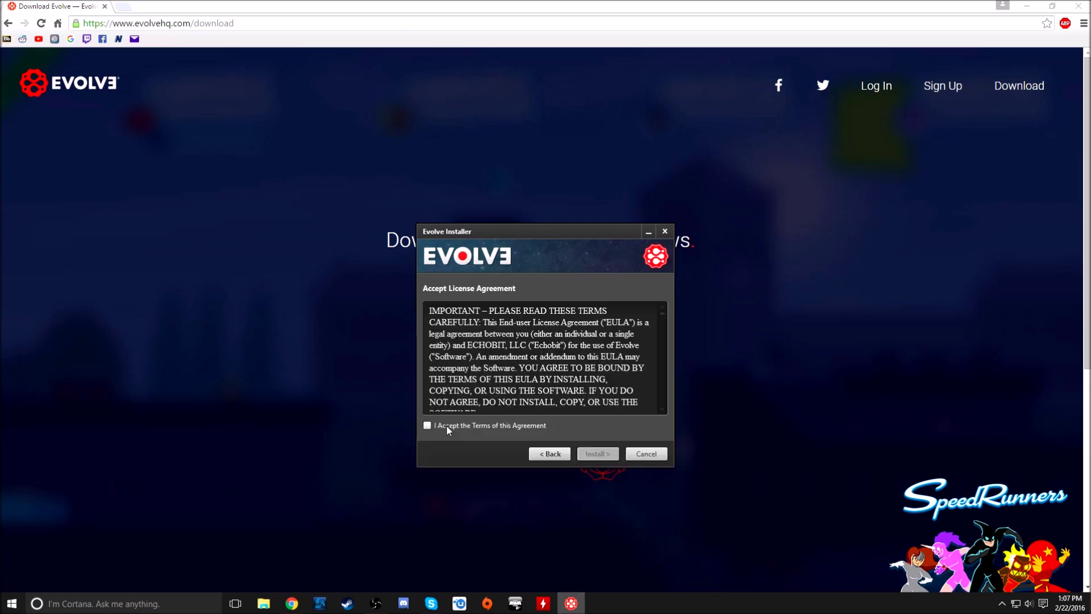
left_click(446, 424)
left_click(593, 455)
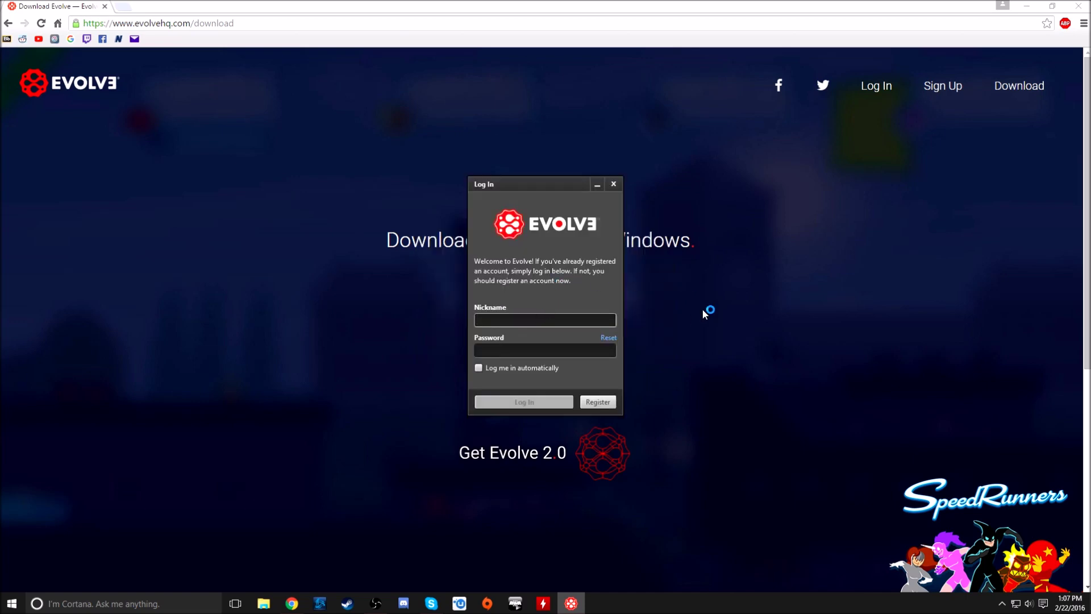
- Log in to Evolve with the account nickname and the account password
type("schlimster")
key("Tab")
type("••••••••••••••")
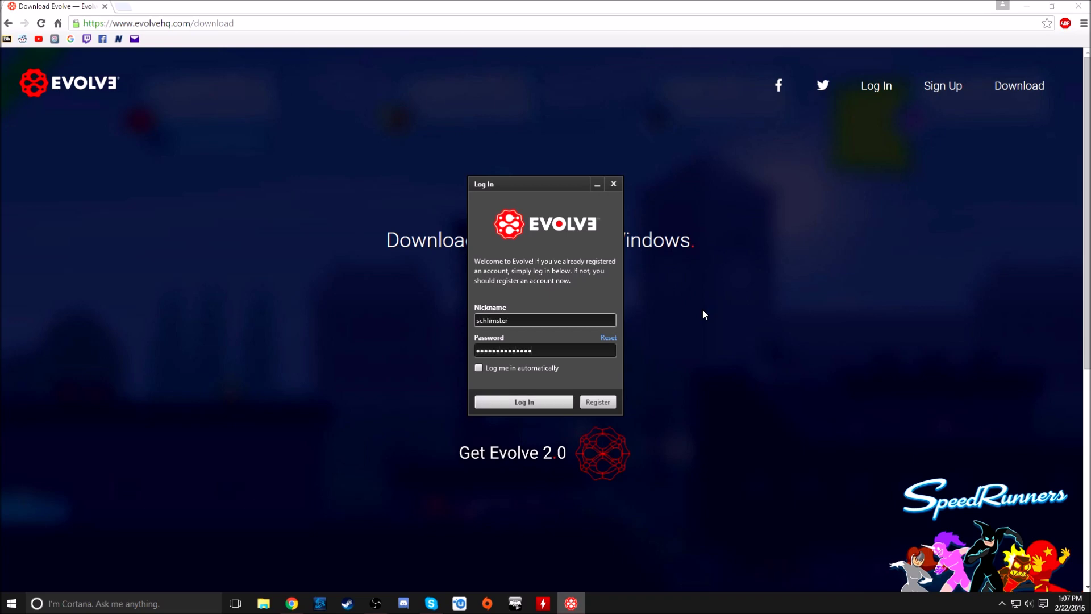
type("••")
key("Return")
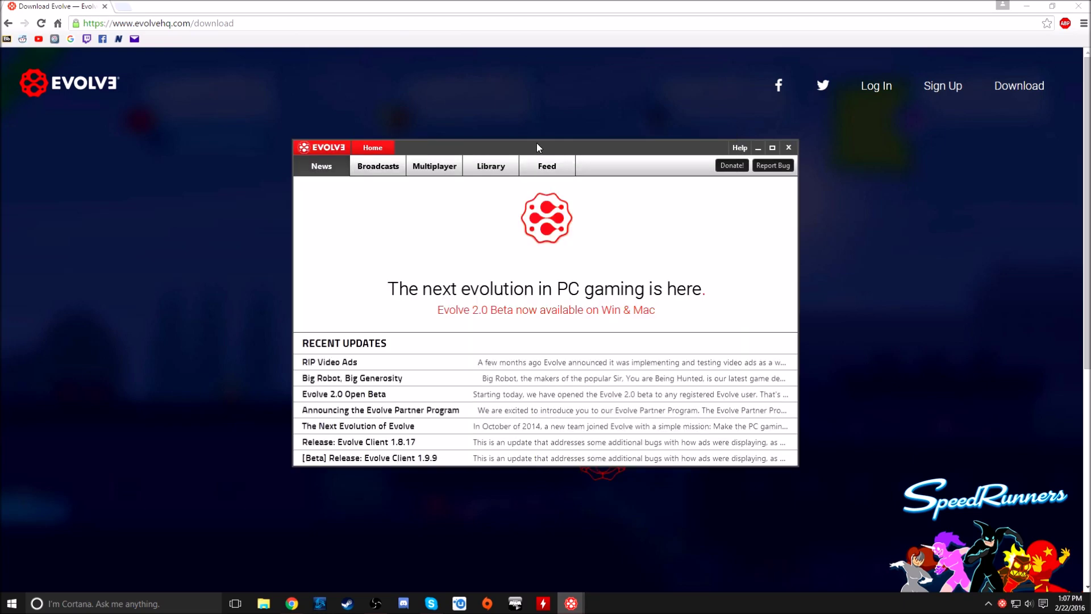
- Look through the Broadcasts, Multiplayer, Library and Feed pages of the Evolve Home window, and close that window
left_click_drag(537, 147, 415, 65)
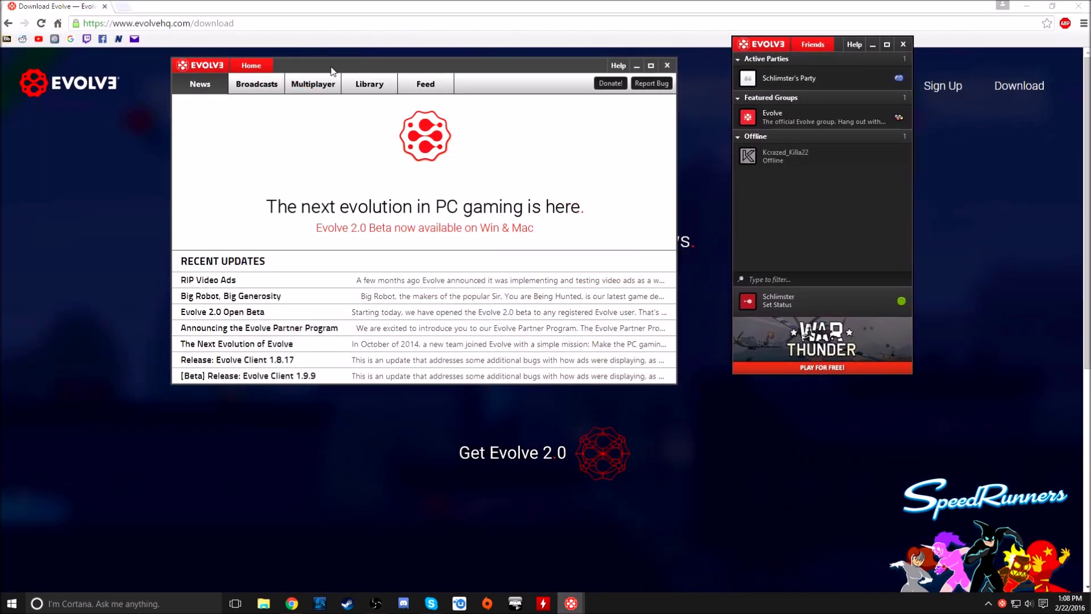
left_click_drag(332, 71, 286, 75)
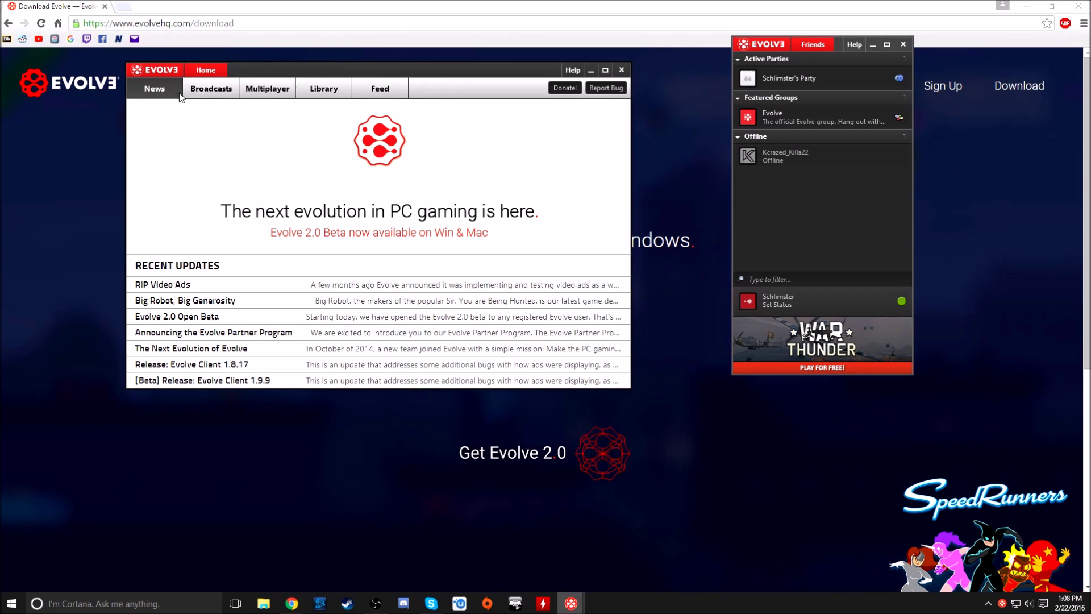
left_click(202, 91)
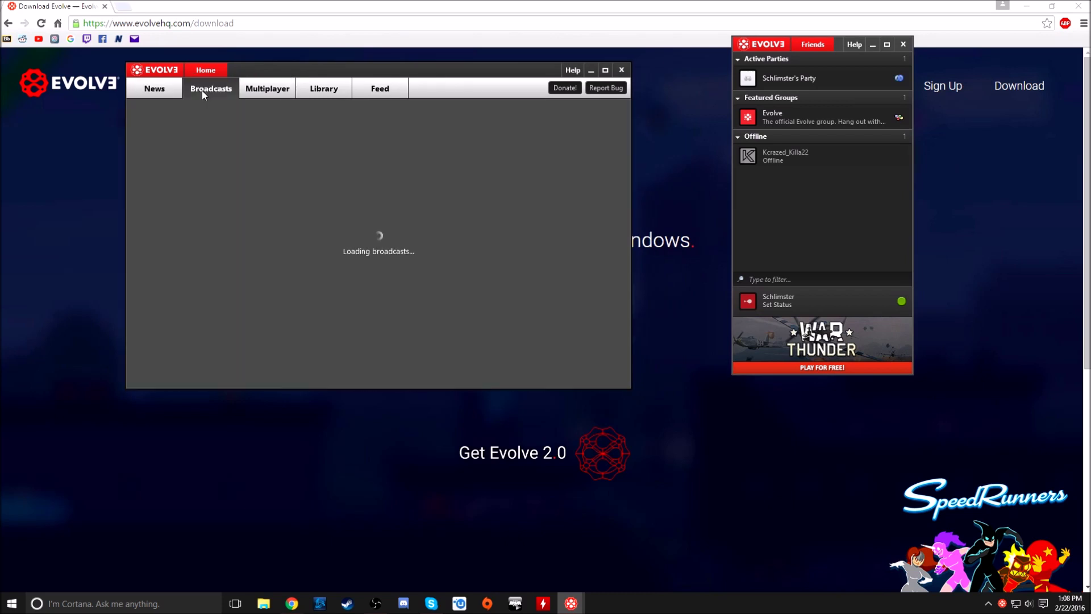
left_click(253, 89)
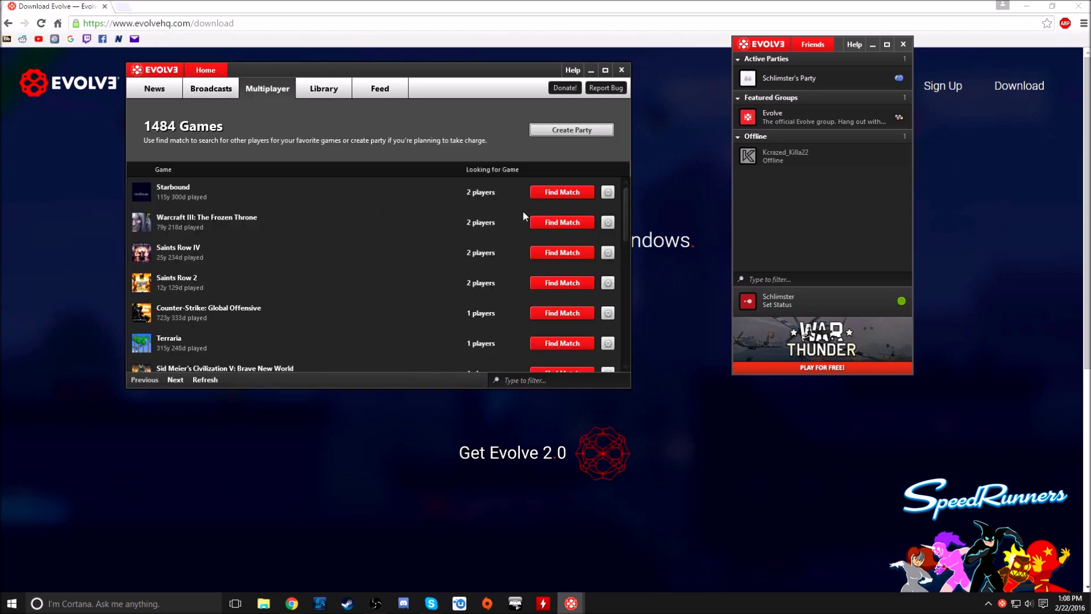
scroll(531, 204, "down", 1)
scroll(483, 195, "up", 1)
left_click(323, 89)
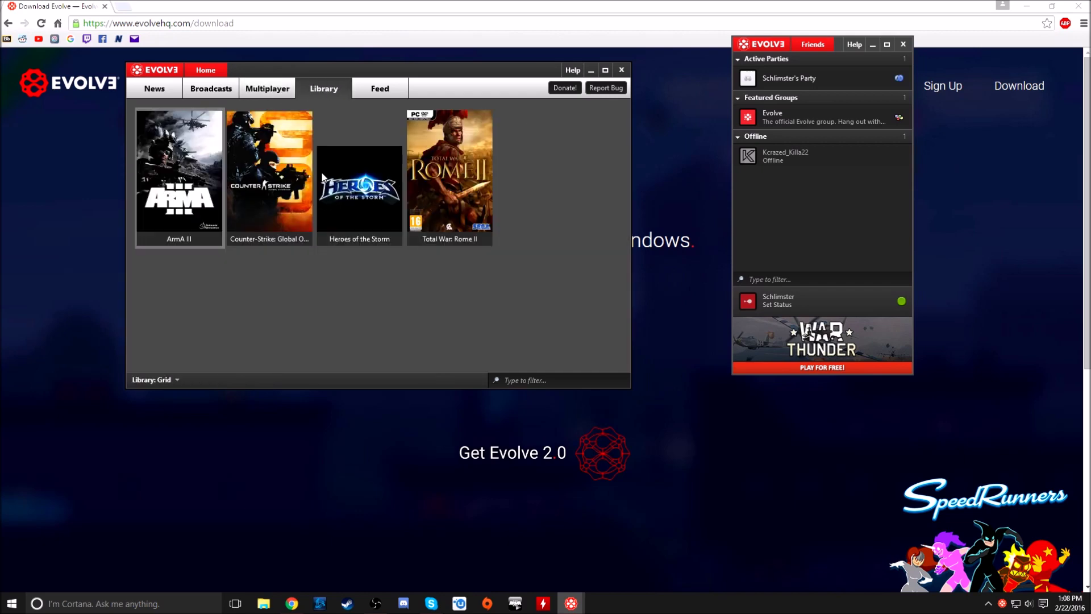
left_click(379, 90)
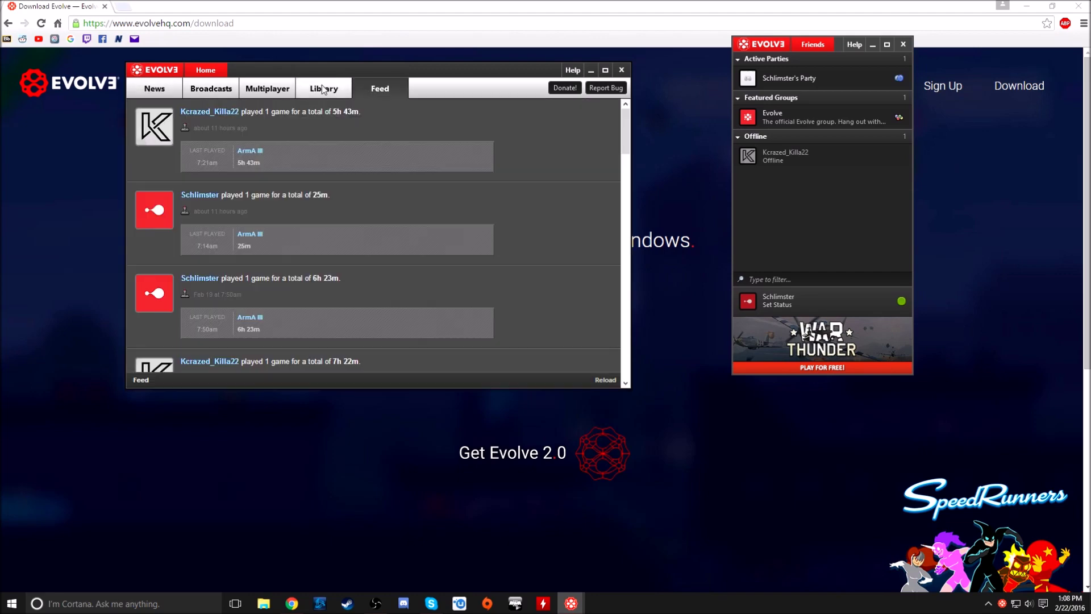
left_click(324, 89)
left_click(621, 70)
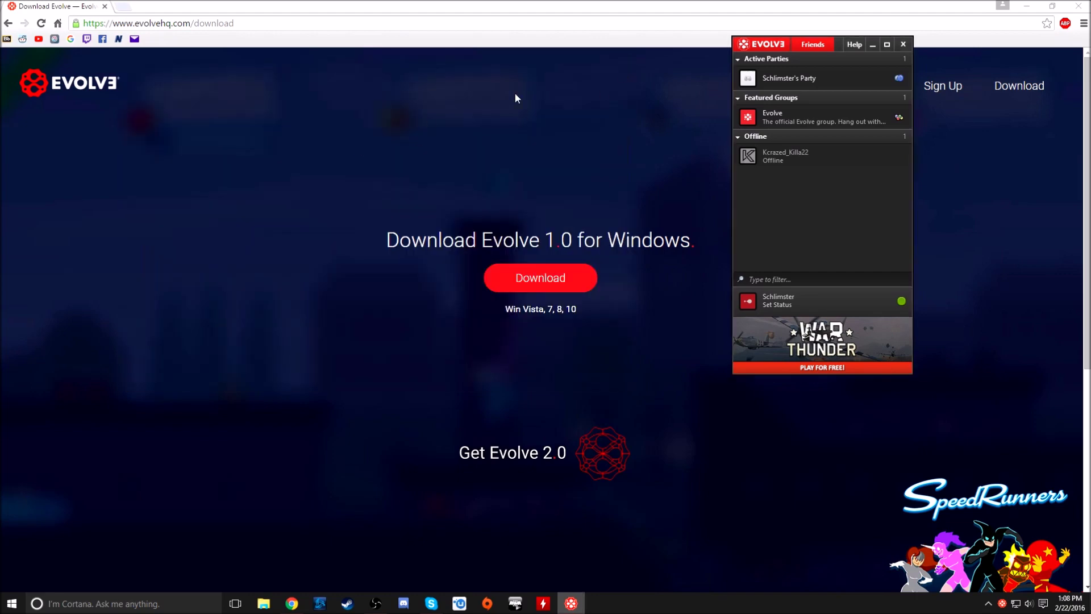
- Move the Friends window lower and inspect the actions available for the offline friend and the active party
left_click_drag(841, 49, 823, 95)
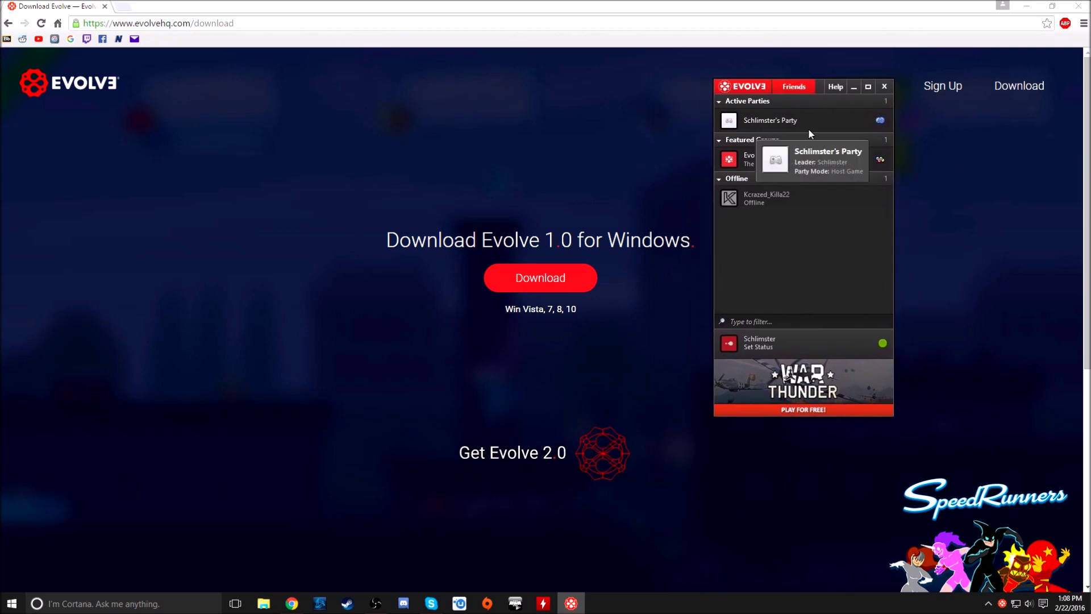
mouse_move(782, 203)
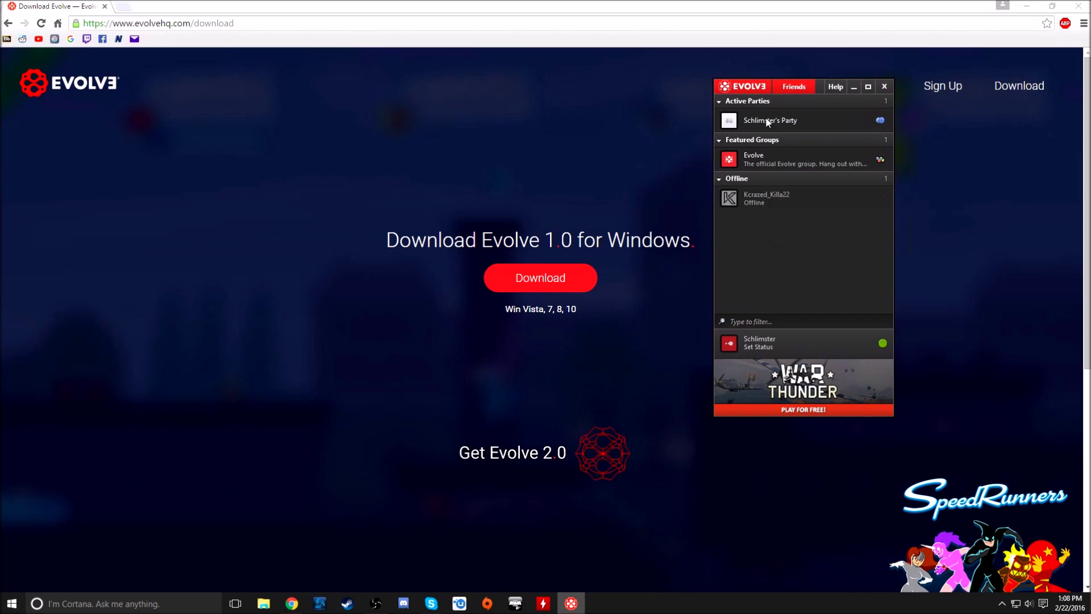
right_click(769, 197)
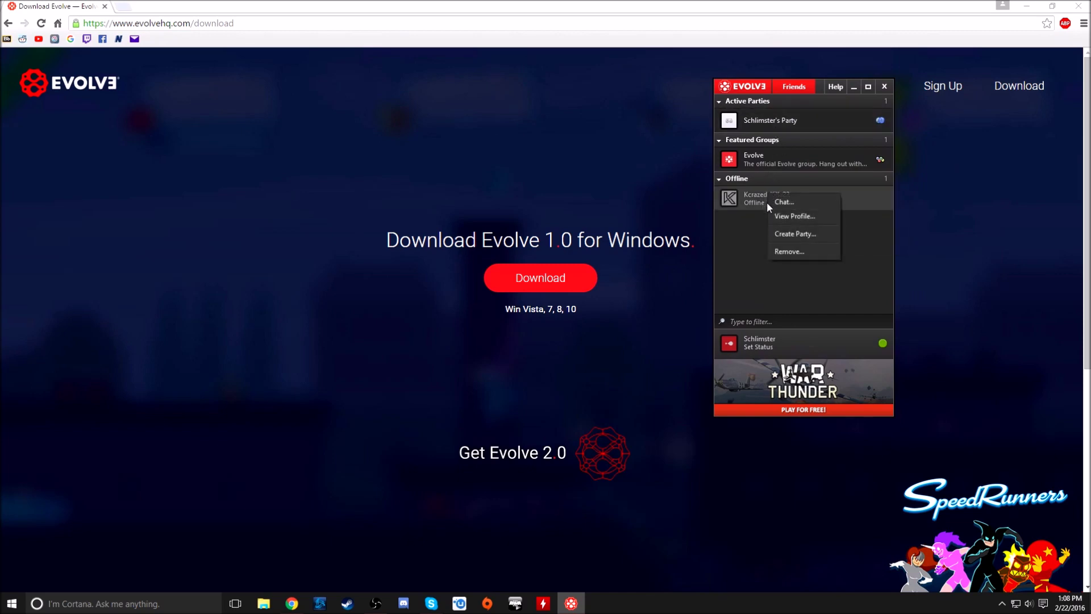
left_click(764, 204)
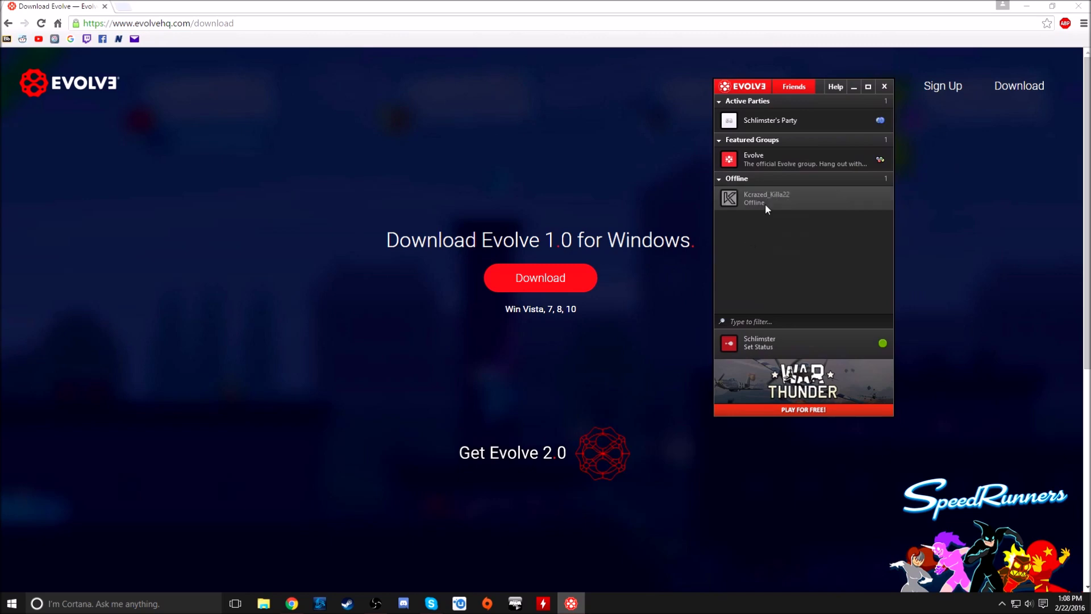
right_click(775, 117)
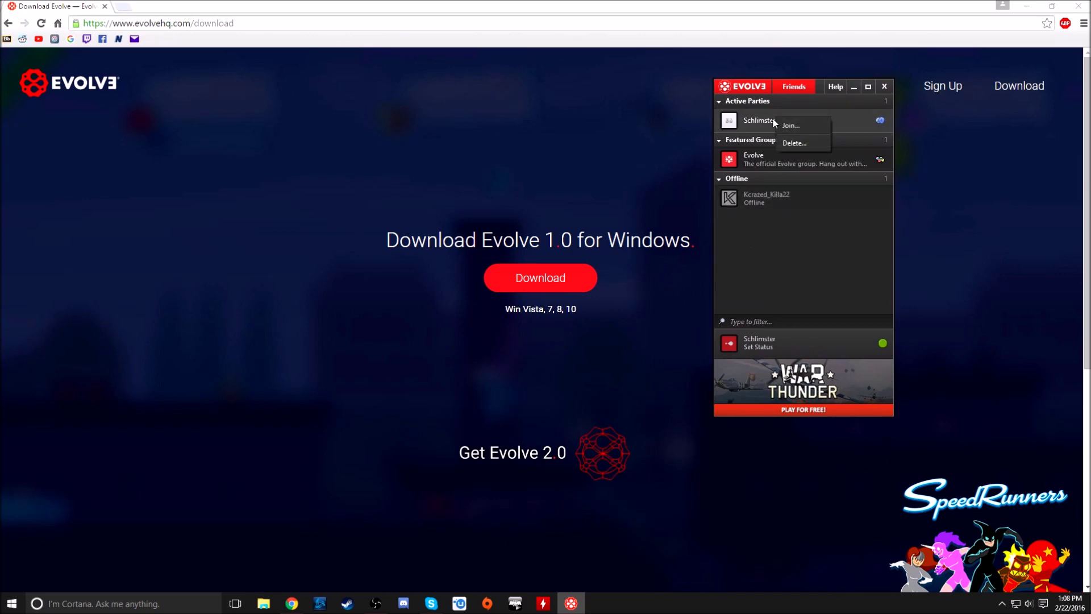
left_click(762, 120)
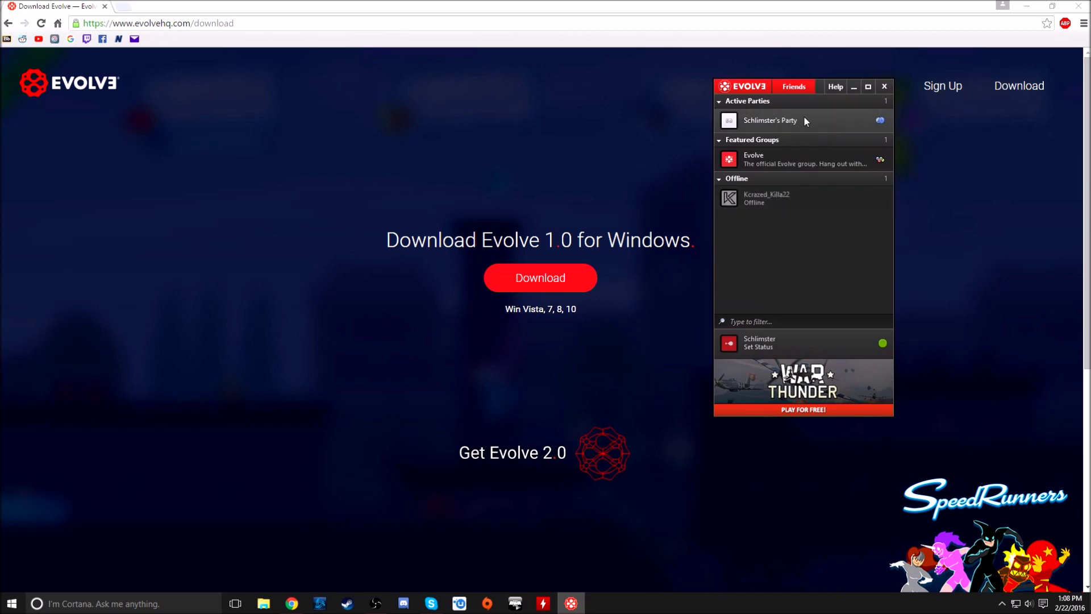
right_click(783, 198)
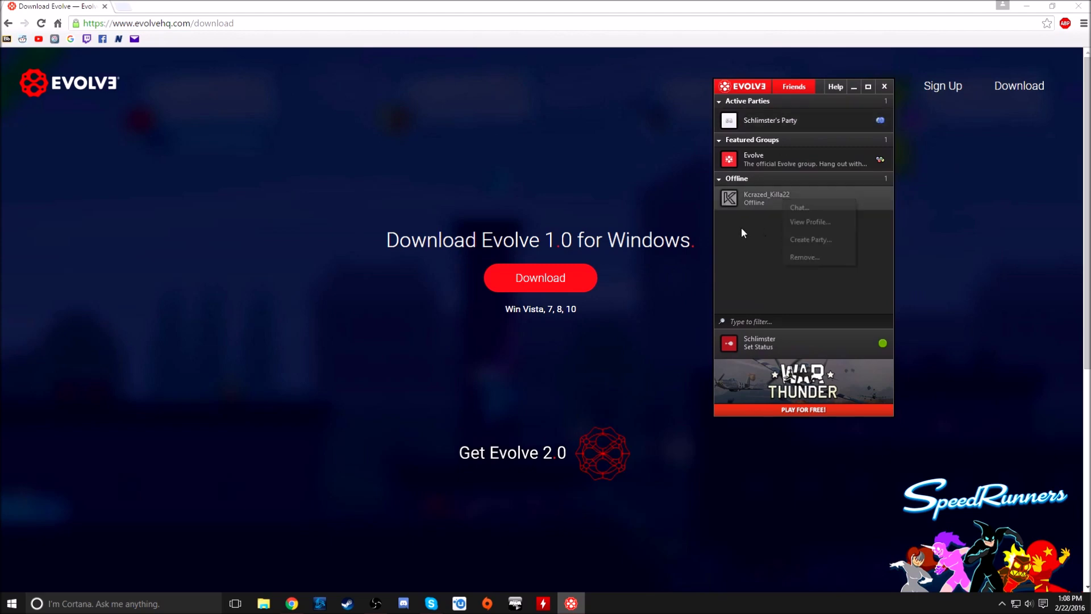
- Join the existing active party and install the Evolve network adapter it requires
right_click(758, 115)
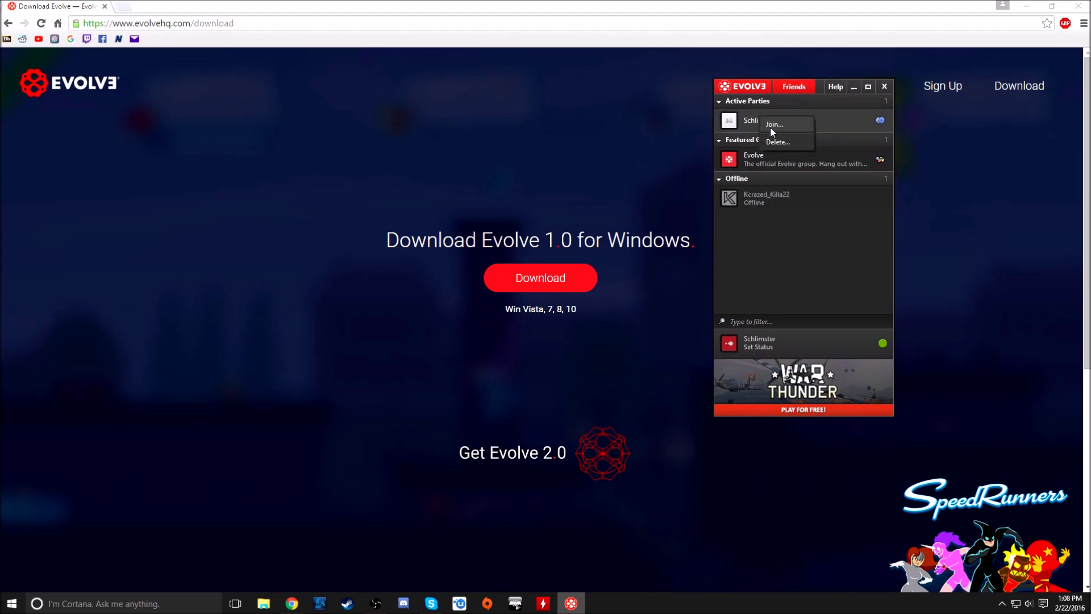
left_click(772, 127)
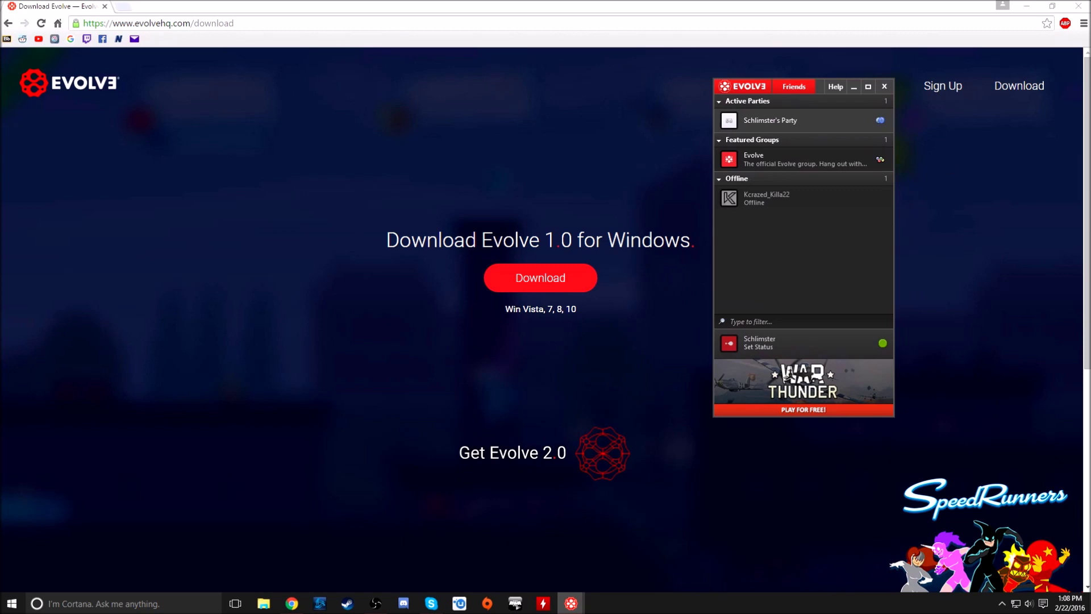
left_click_drag(698, 131, 406, 73)
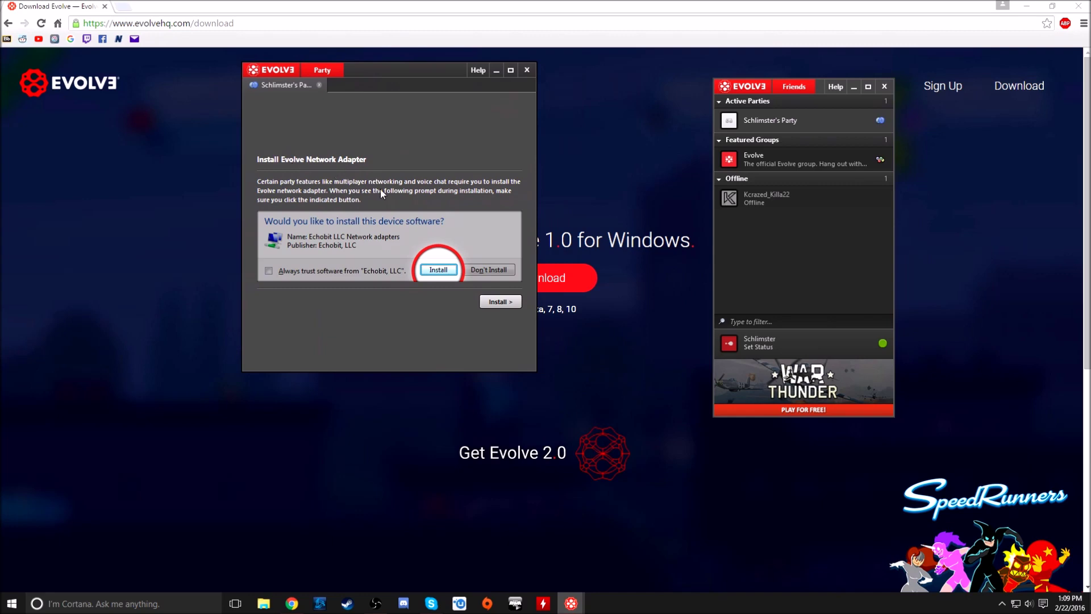
left_click(492, 301)
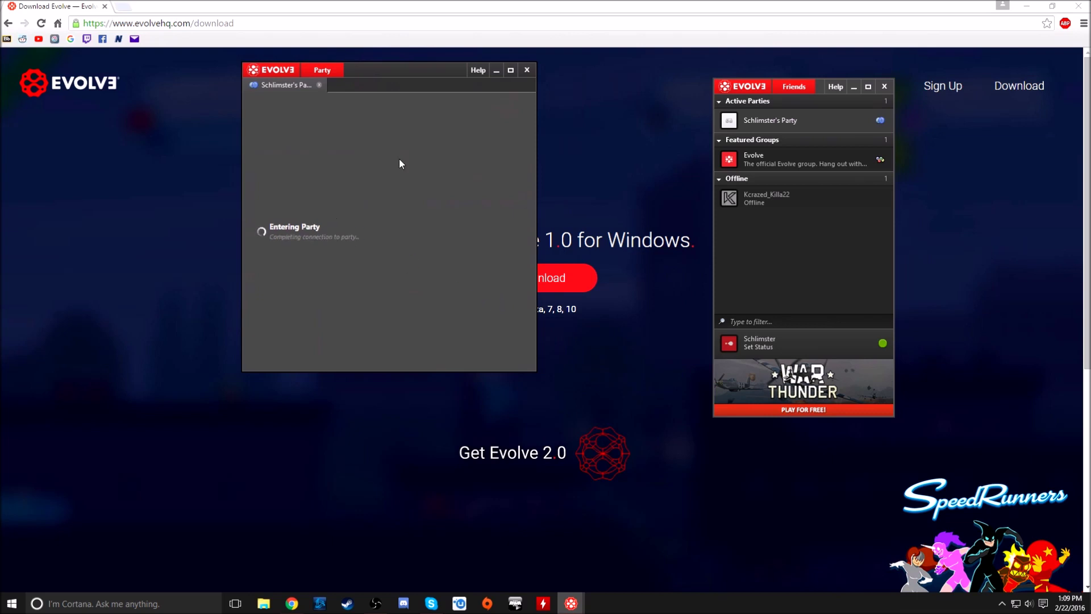
left_click_drag(393, 73, 423, 82)
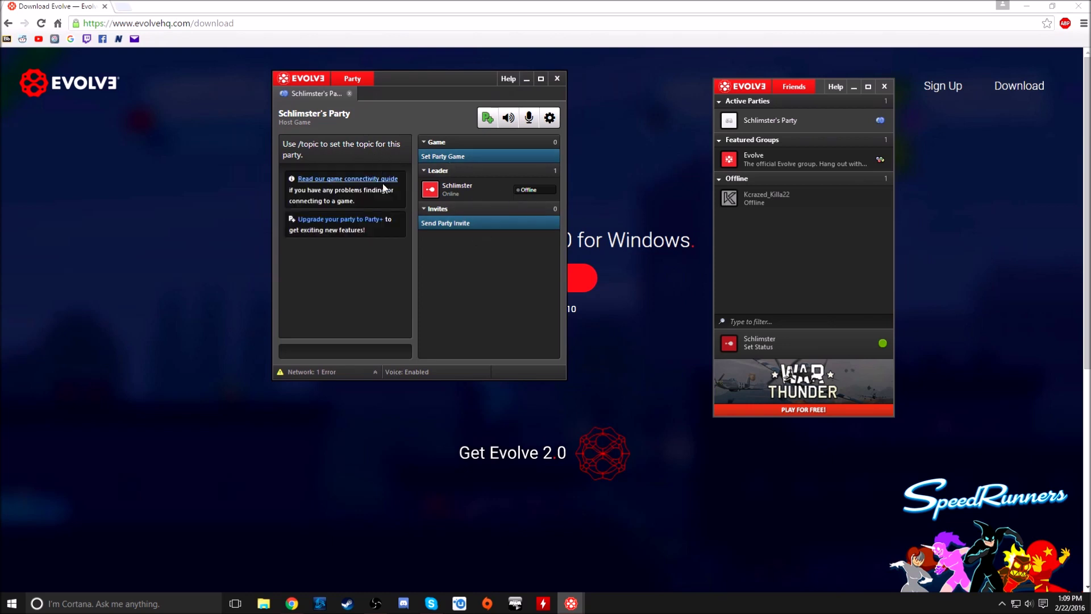
- Check the party's voice output options and disable the microphone for voice input
left_click(508, 121)
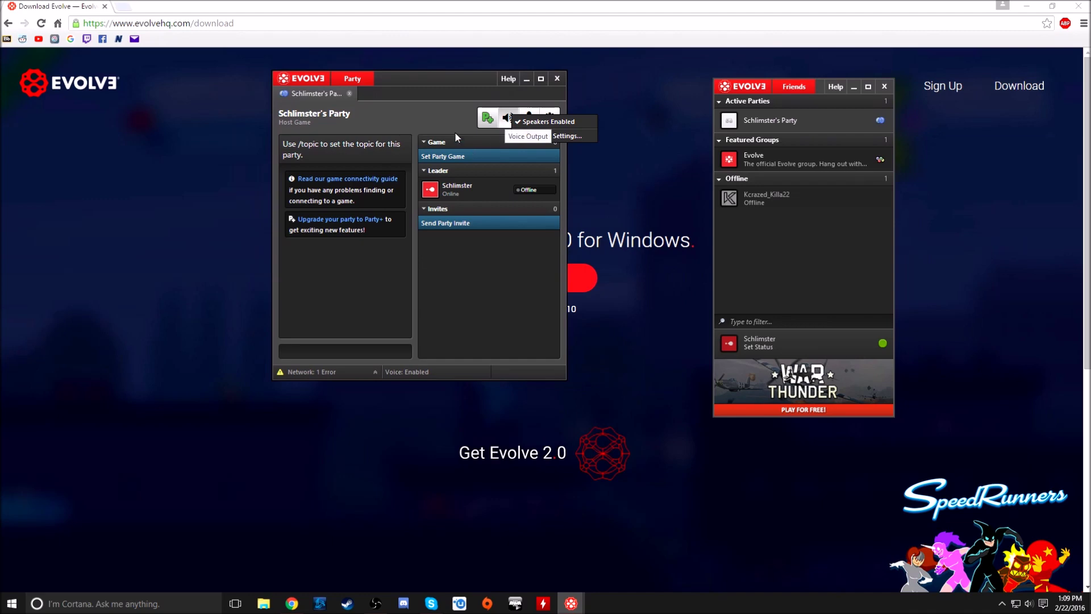
left_click(529, 116)
left_click(530, 115)
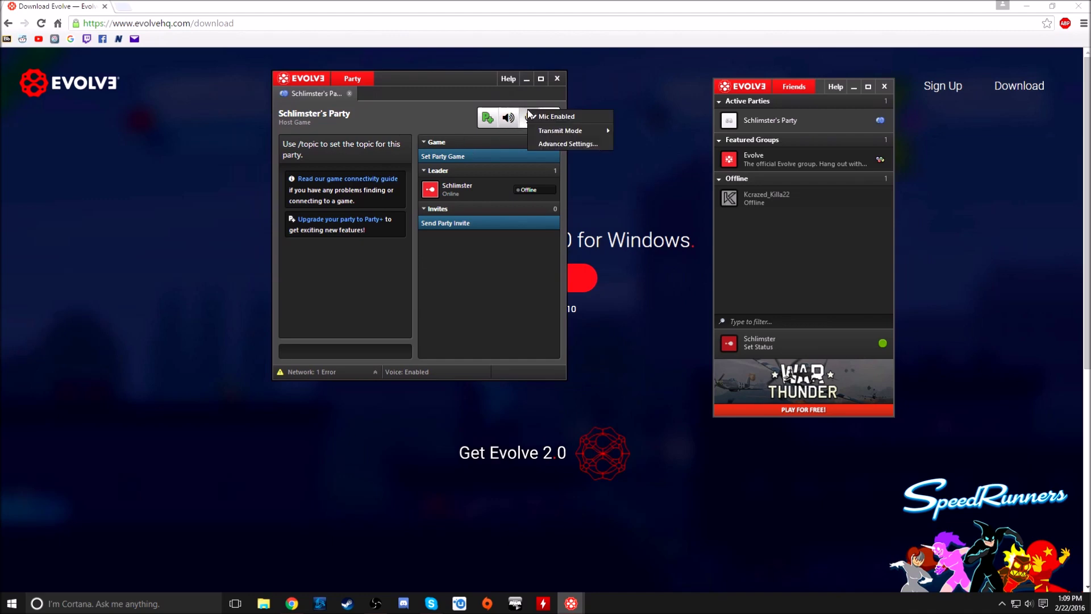
left_click(529, 114)
left_click(532, 119)
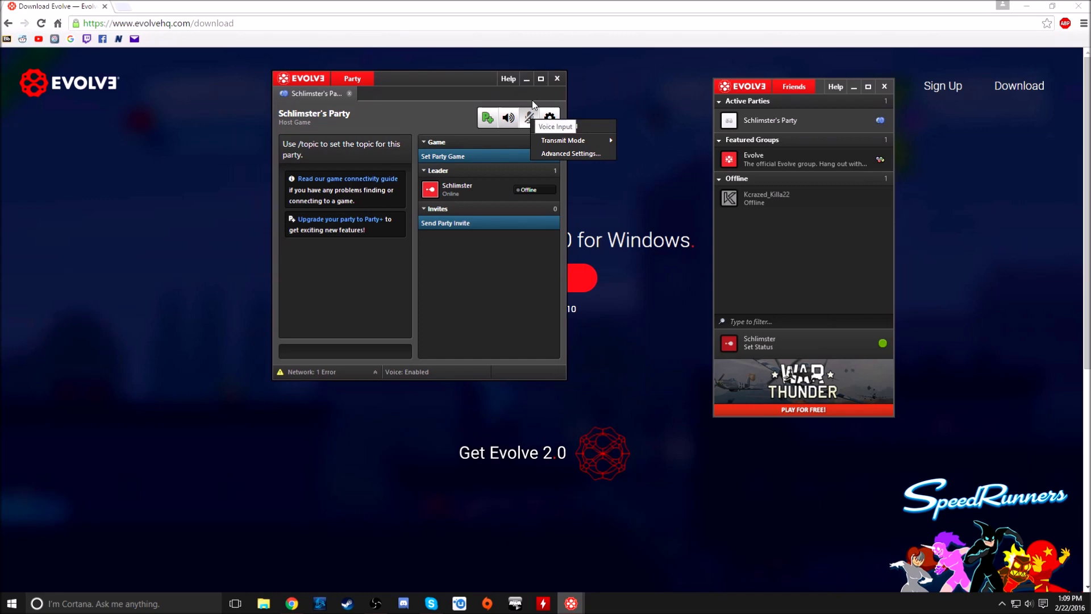
- Review the party's name, game and party mode settings, and close them without making changes
left_click(549, 118)
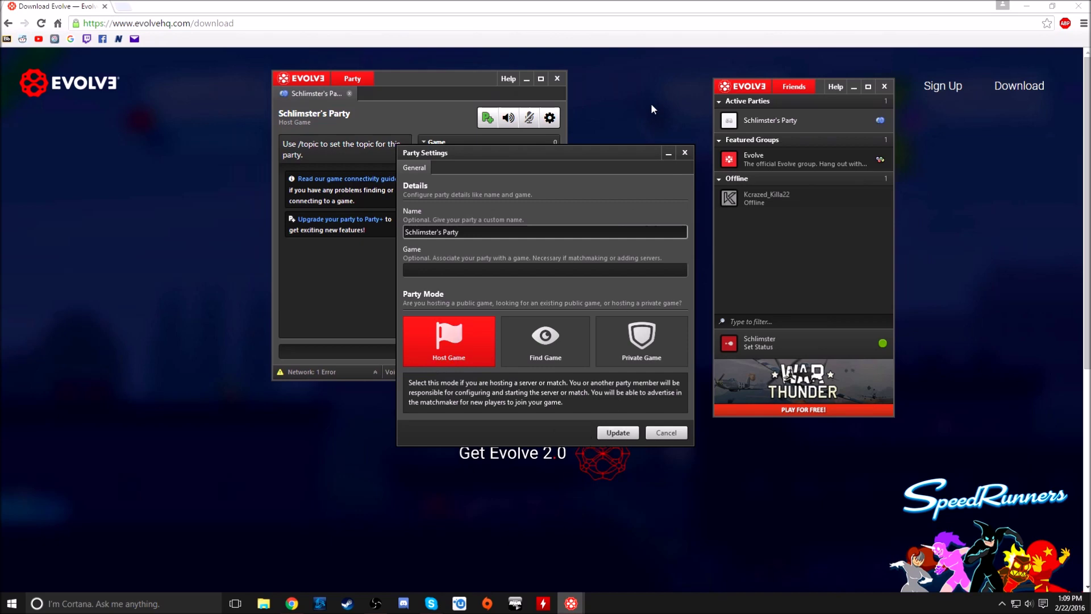
left_click(685, 152)
left_click(550, 118)
left_click(685, 153)
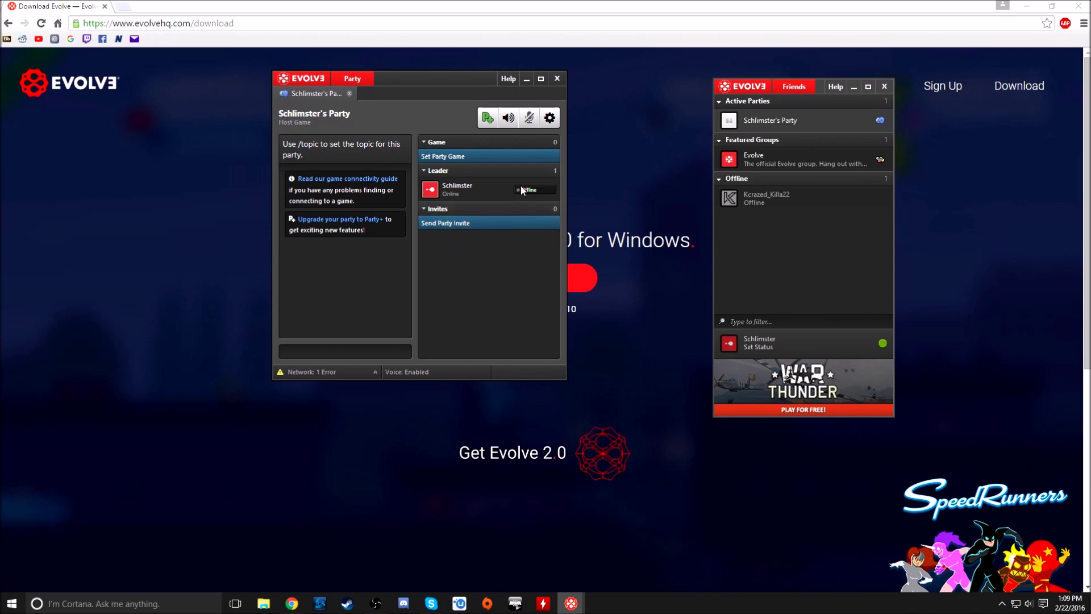
- Check the leader's connection status and expand the party's network error details
mouse_move(519, 188)
left_click(323, 372)
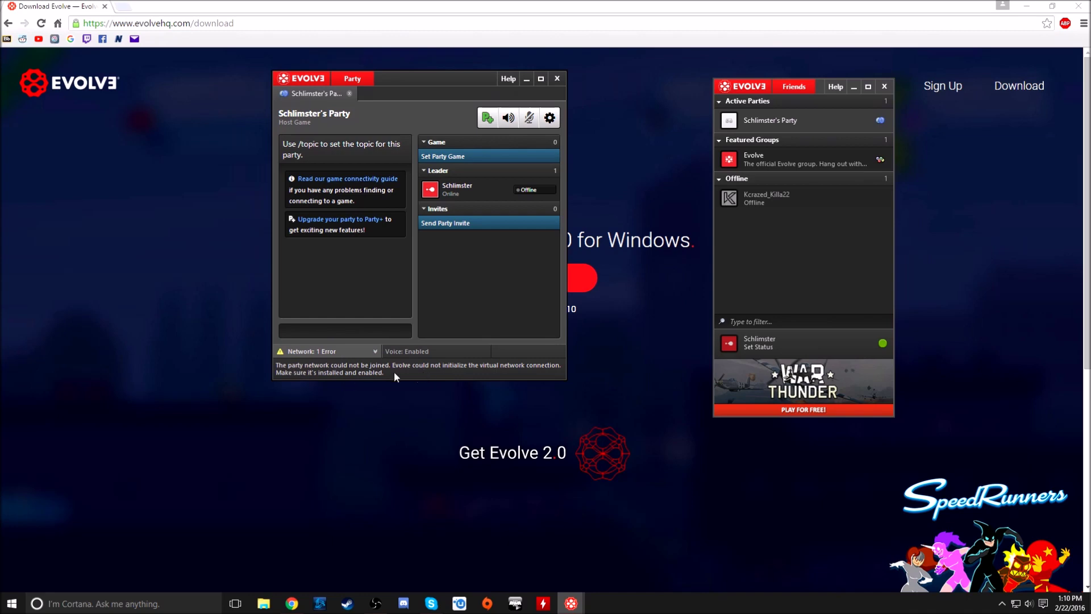
- Collapse the network error details and open the Evolve Virtual Ethernet Adapter's properties in Device Manager
left_click(334, 356)
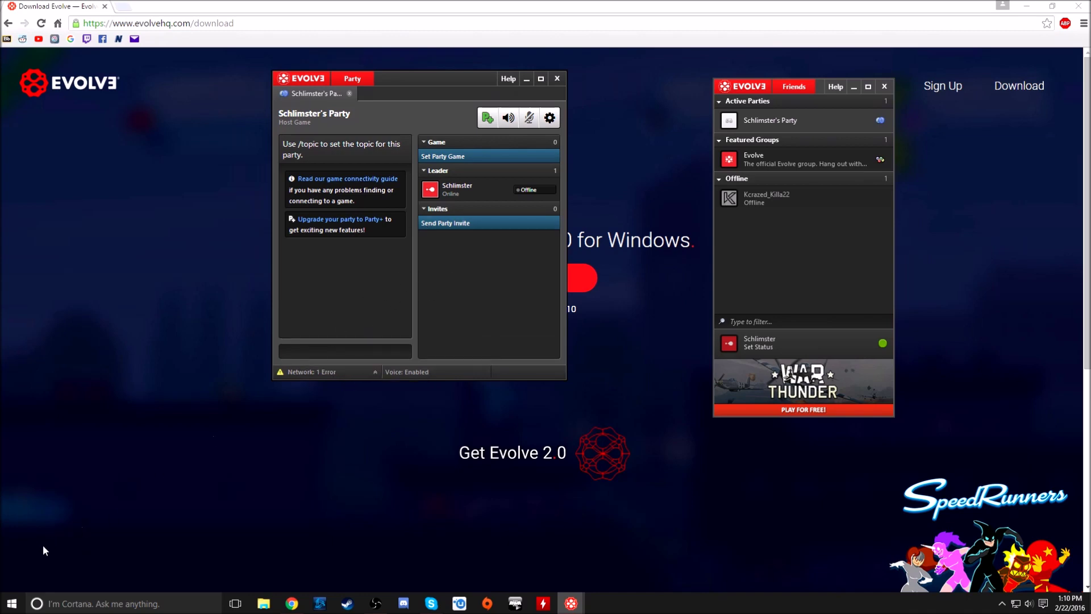
right_click(11, 599)
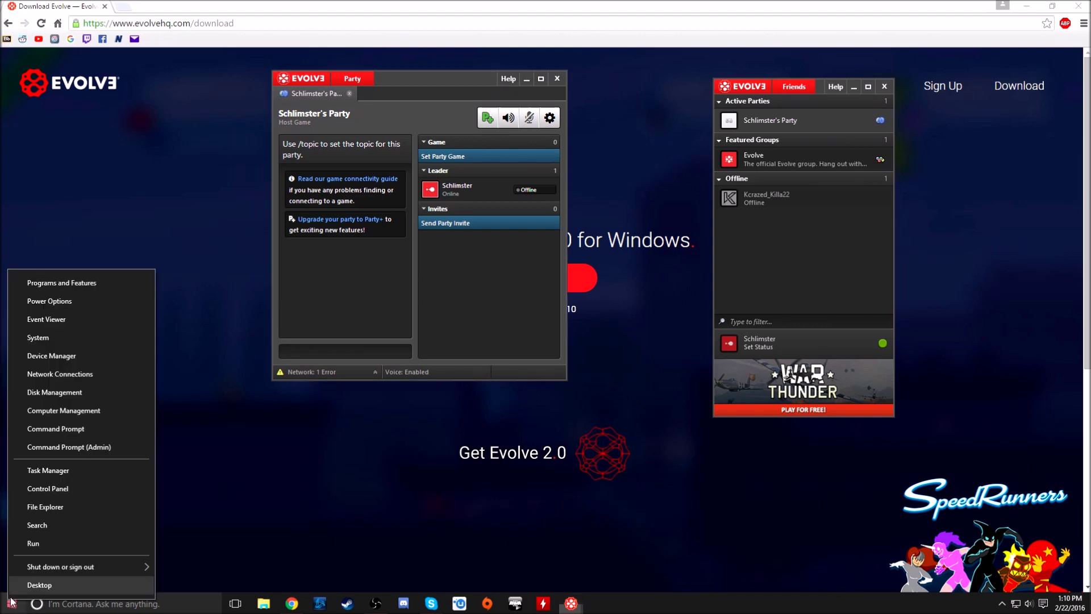
left_click(78, 356)
left_click_drag(295, 71, 315, 84)
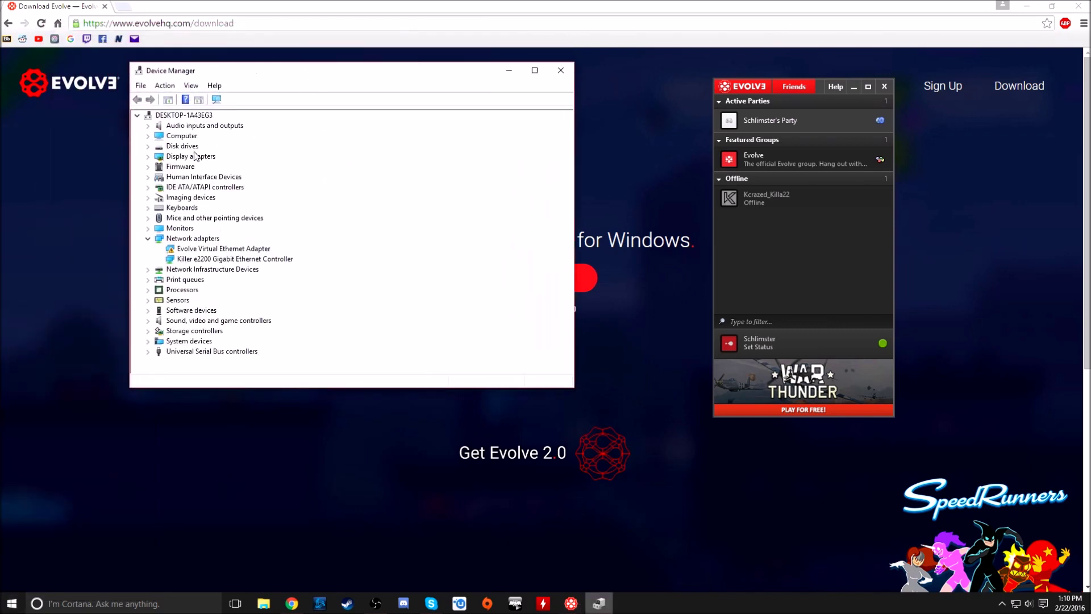
left_click(185, 239)
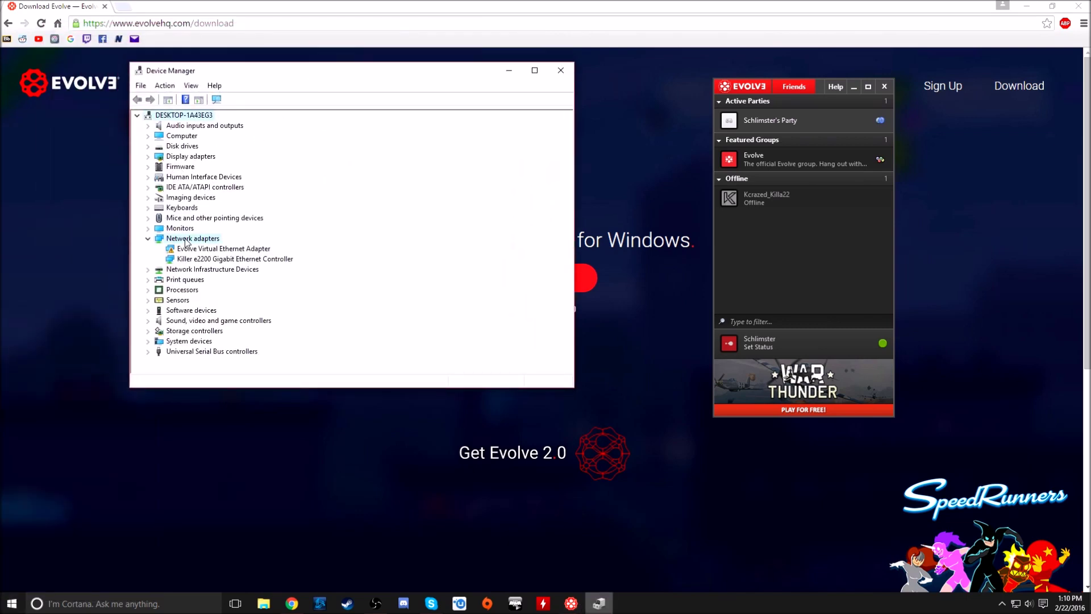
left_click(210, 250)
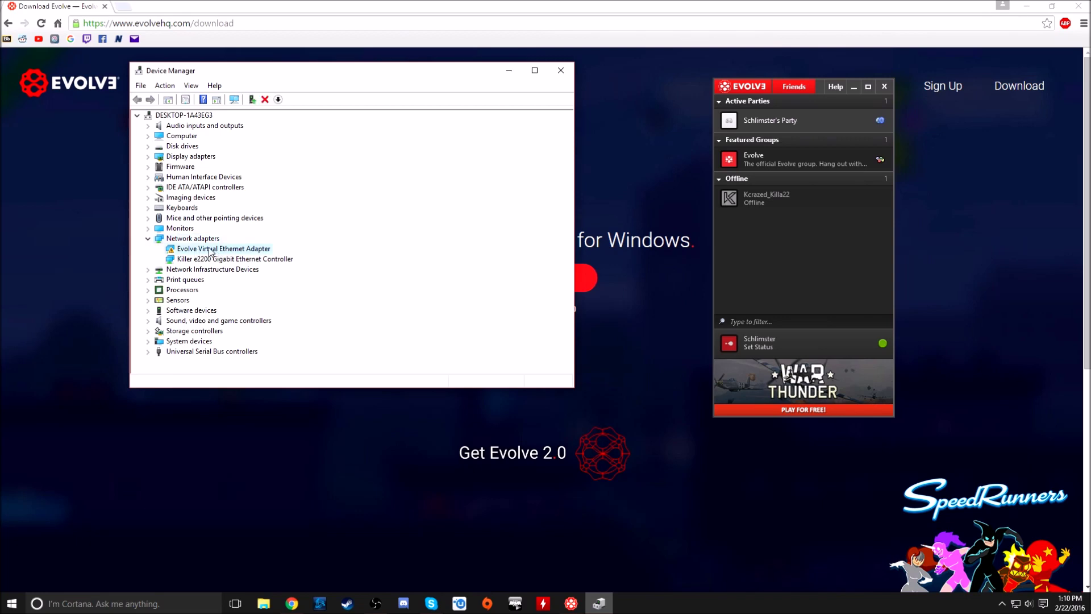
right_click(183, 251)
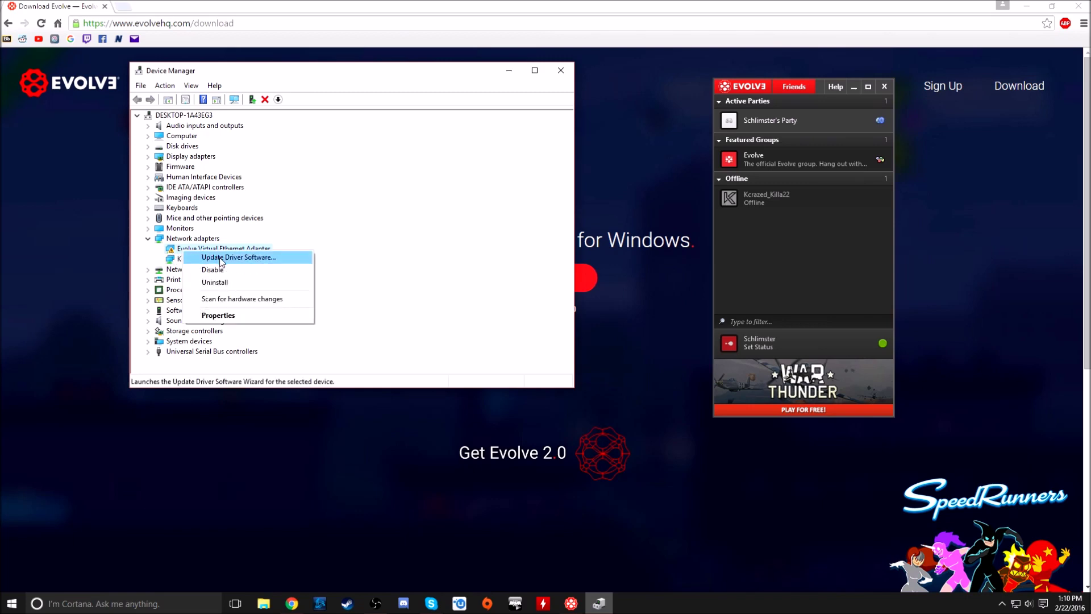
left_click(237, 315)
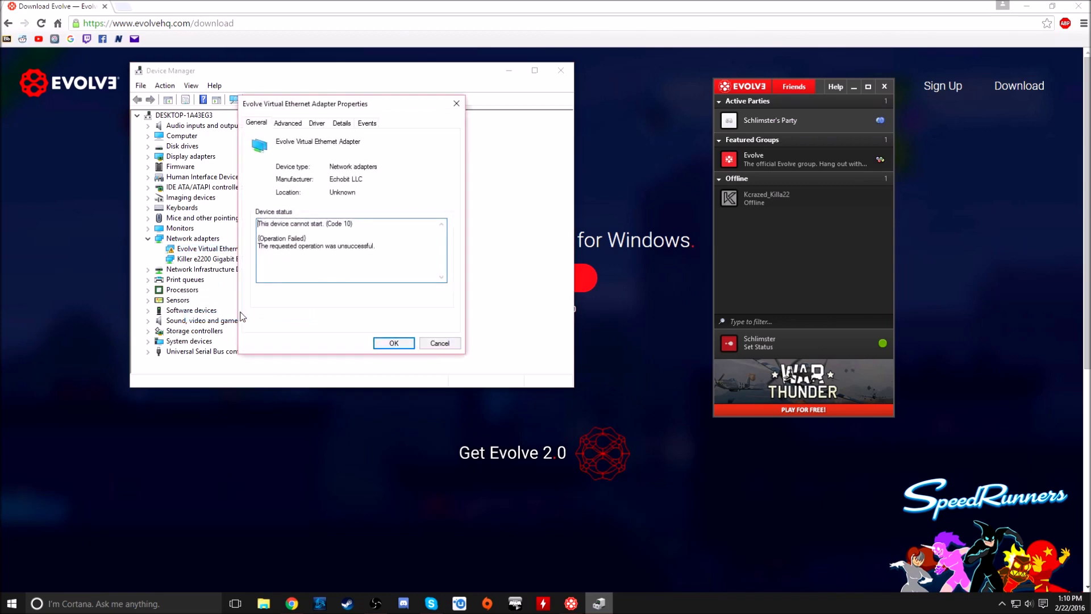
- Set the adapter's MAC Address property to 0, apply the change and close Device Manager
left_click(291, 126)
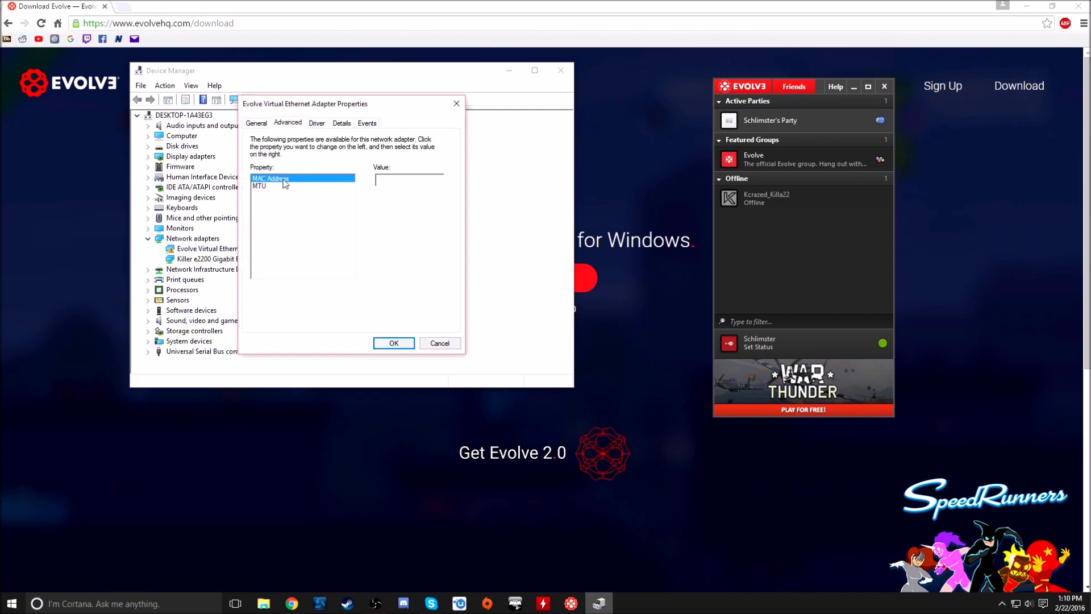
left_click(393, 181)
type("0")
left_click(401, 346)
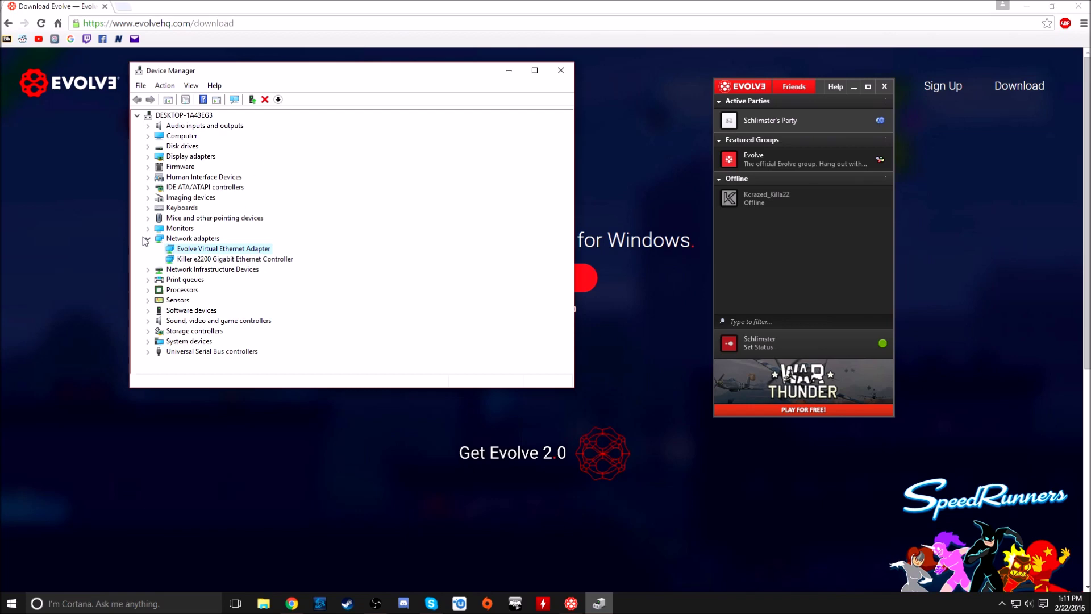
left_click(561, 70)
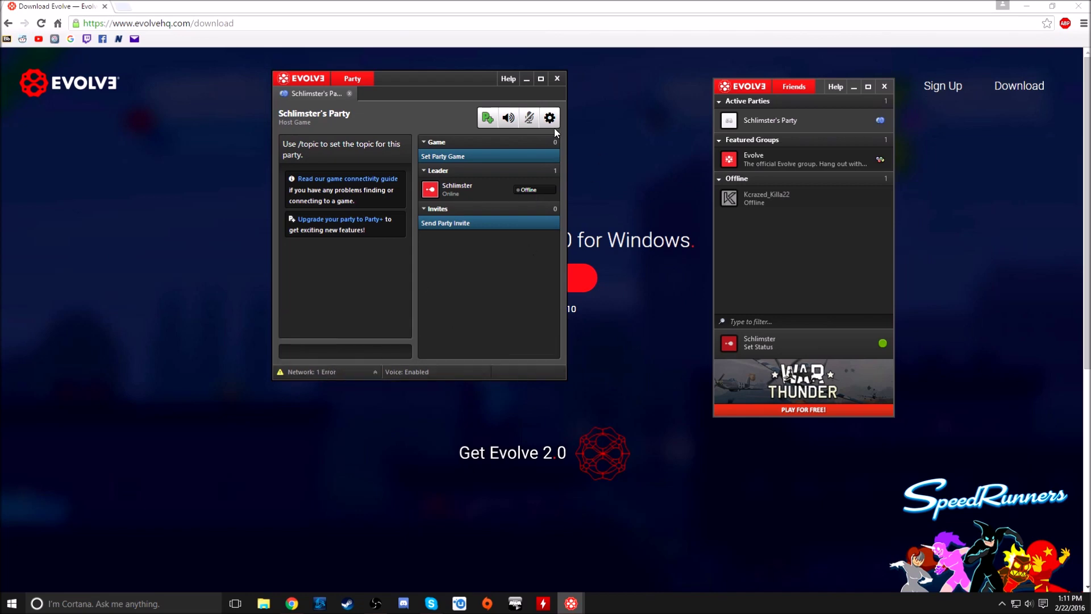
- Leave the current party and close the Evolve friends window
left_click(559, 78)
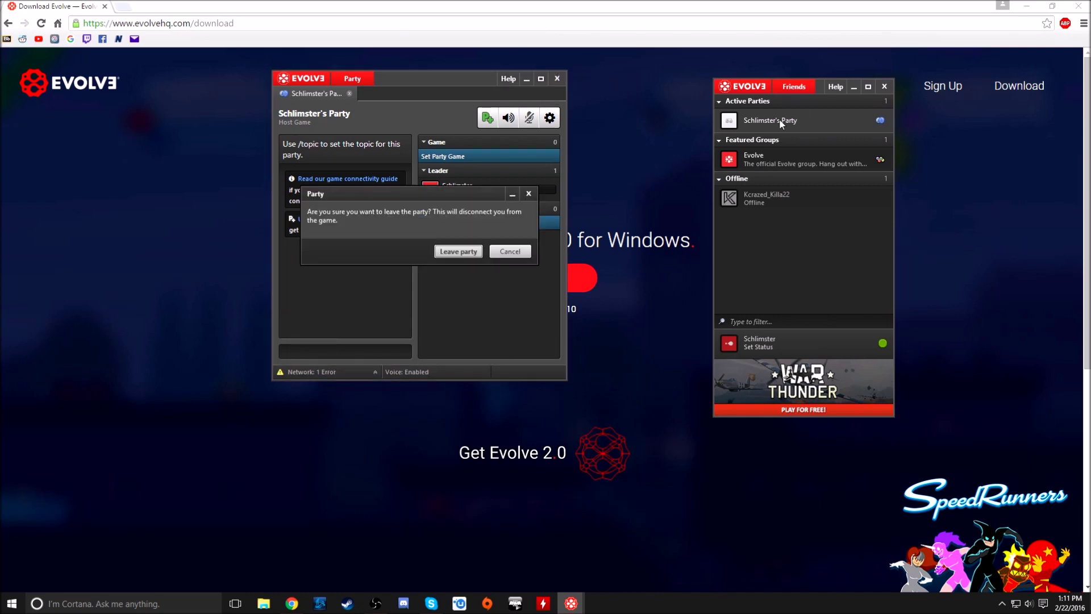
left_click(476, 252)
left_click(884, 87)
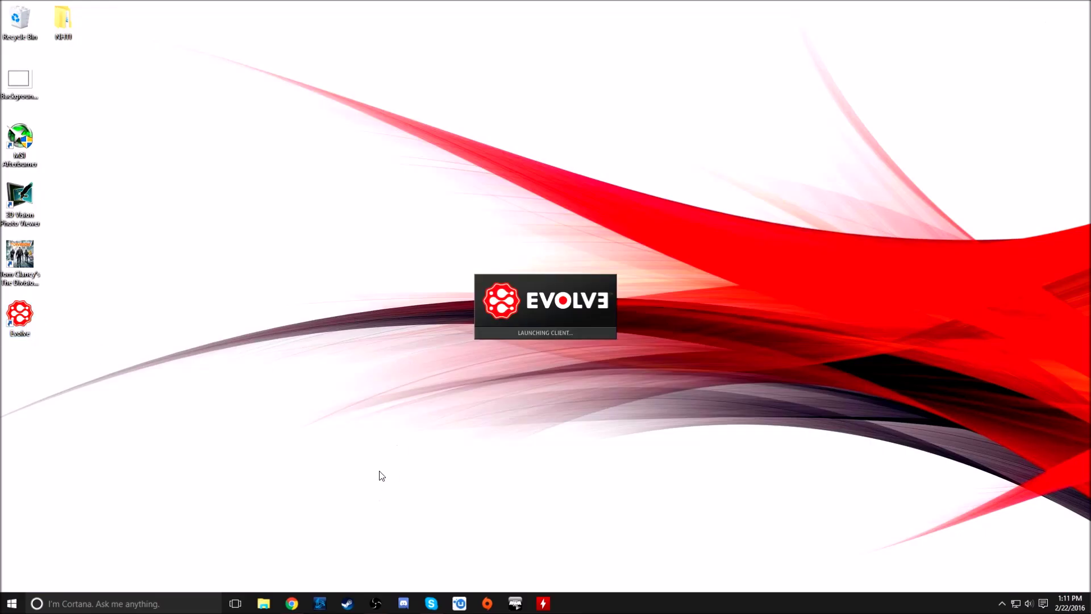
- Relaunch Evolve and log in with the account nickname and password
left_click_drag(563, 186, 518, 105)
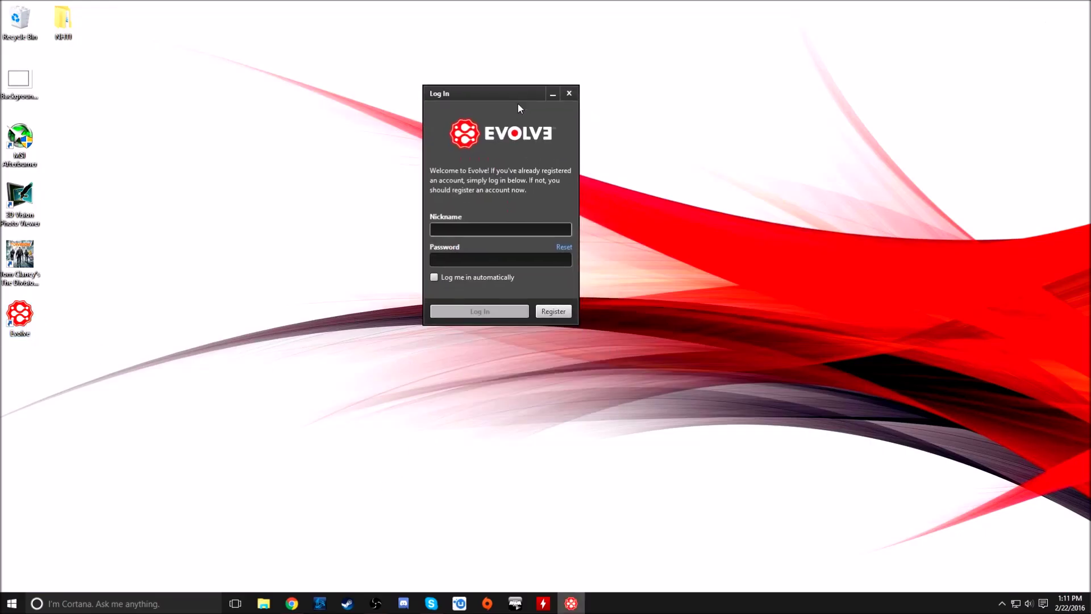
type("schlimster")
key("Tab")
type("•••••••••••••••••")
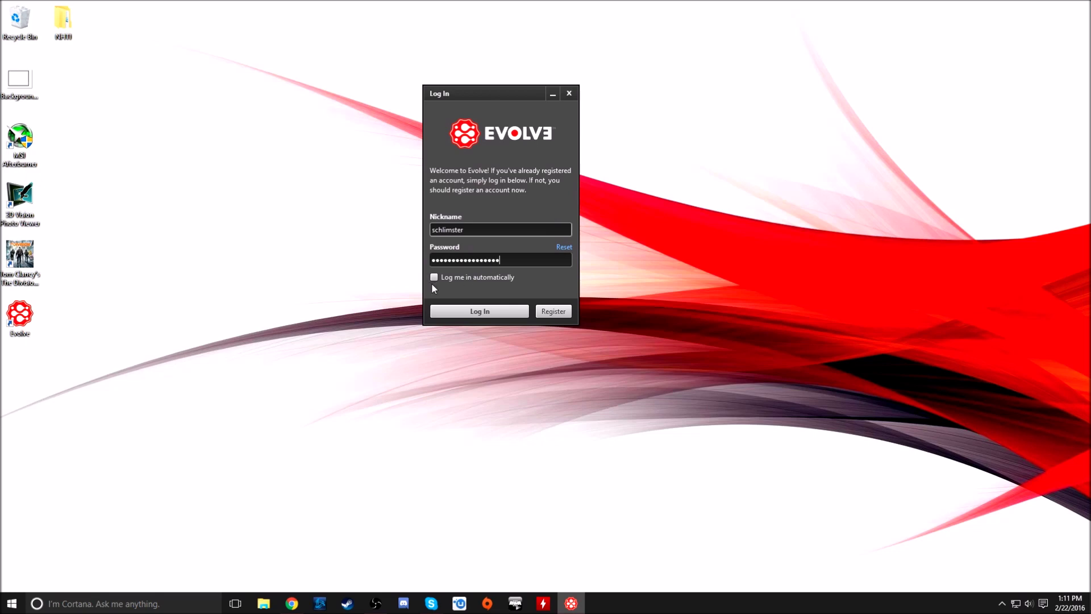
left_click(486, 312)
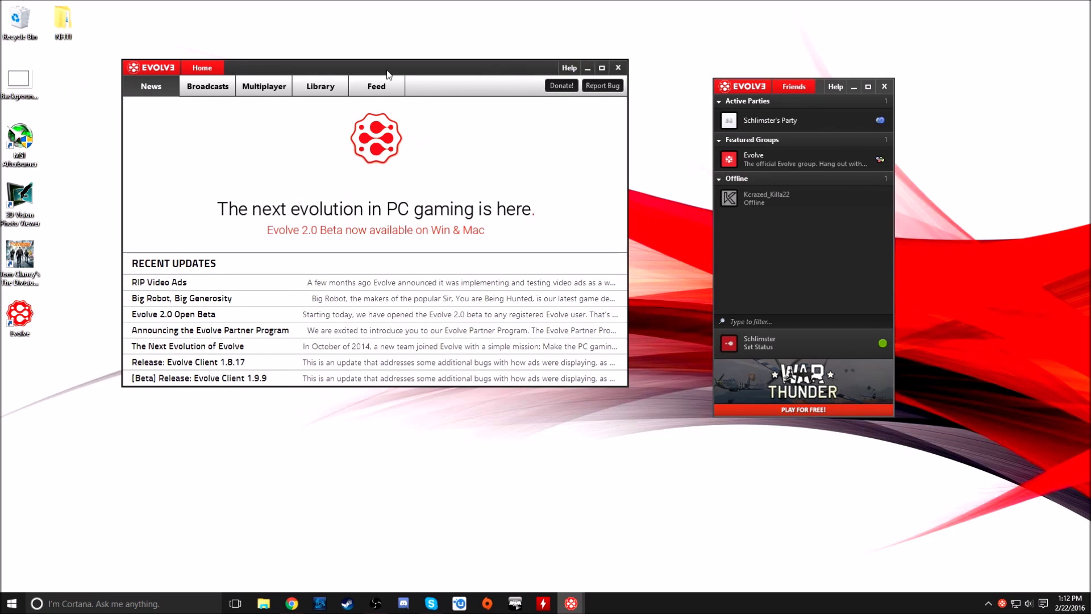
- Close the Evolve home window, rejoin the existing active party and place the party and friends windows side by side
left_click(618, 69)
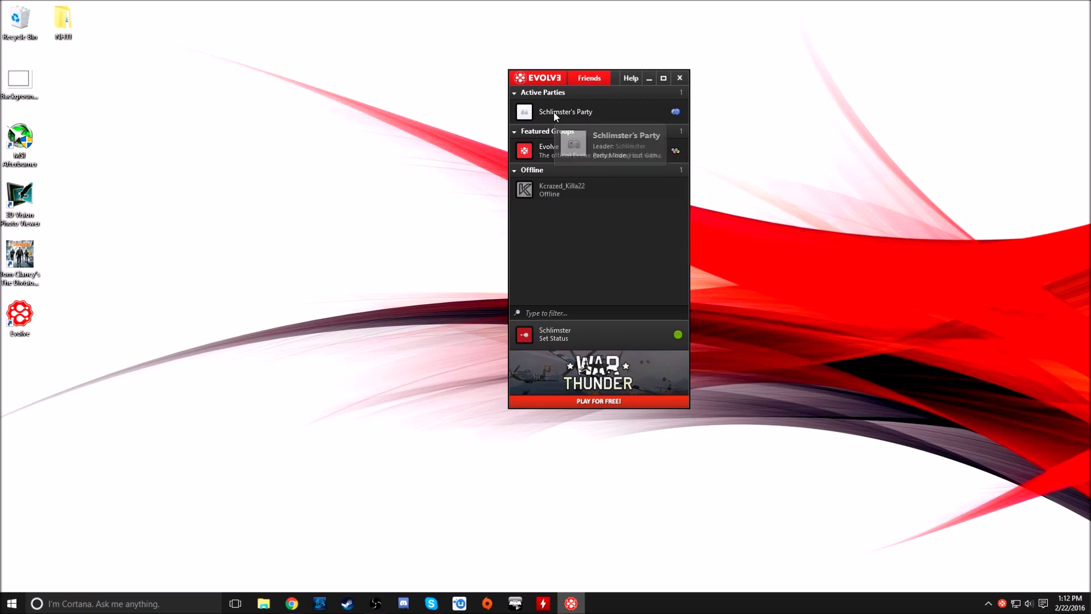
right_click(554, 112)
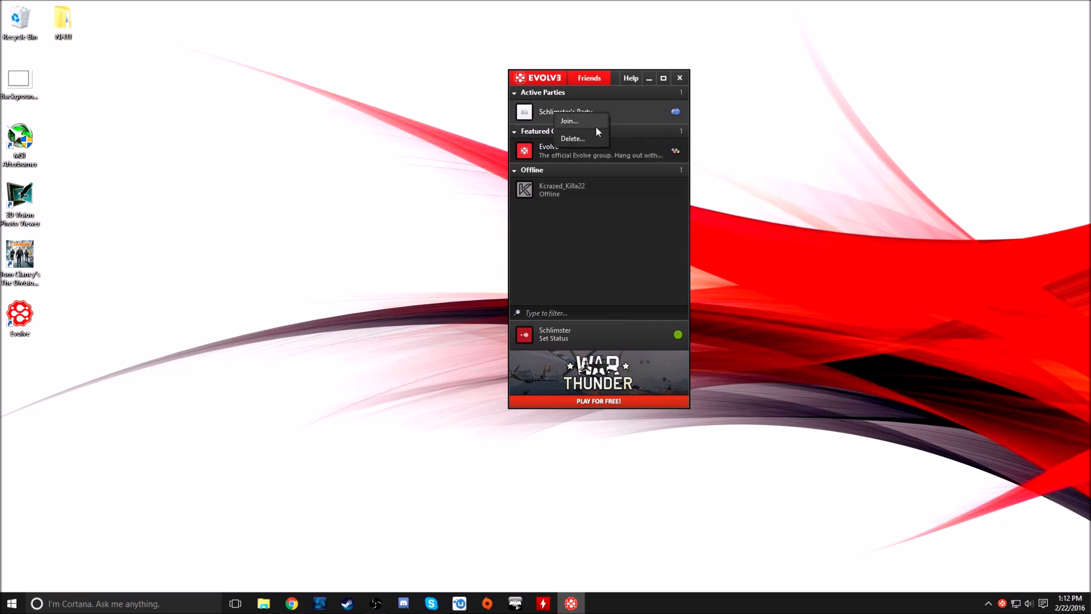
left_click(594, 122)
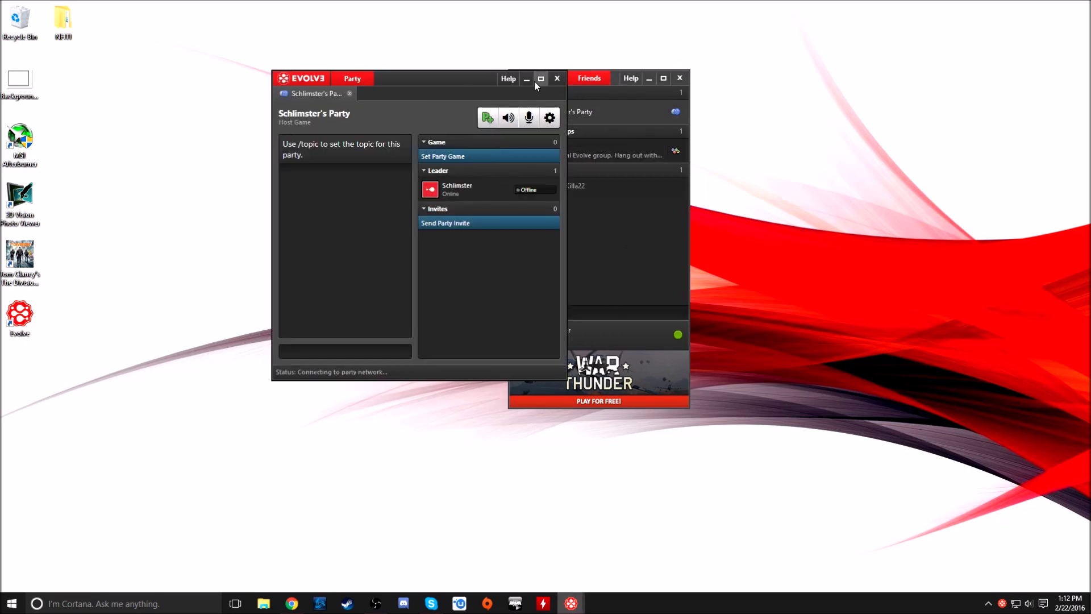
left_click_drag(439, 78, 297, 73)
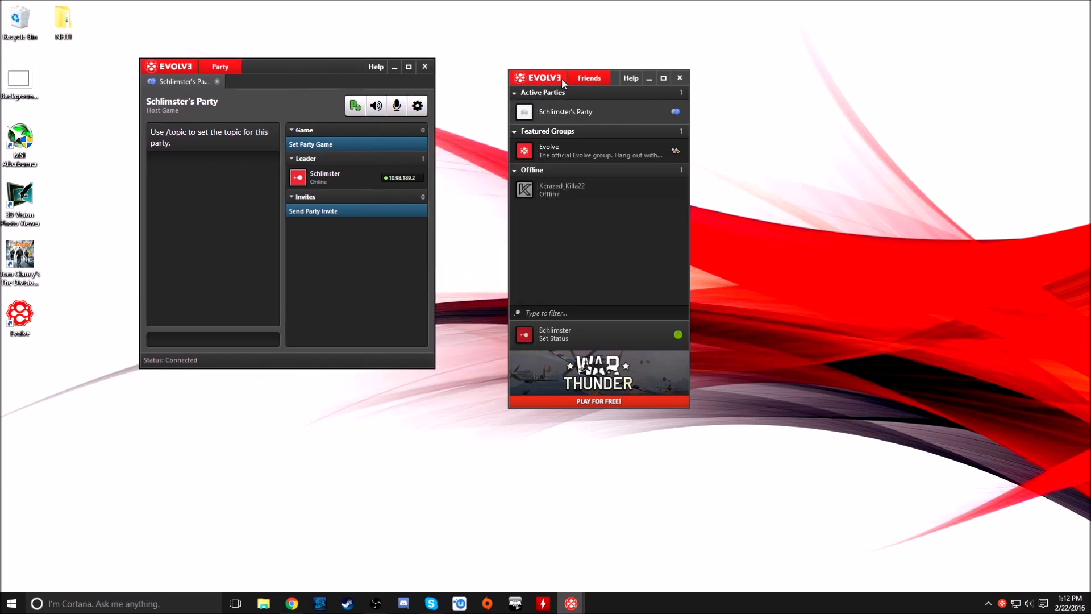
left_click_drag(613, 77, 861, 82)
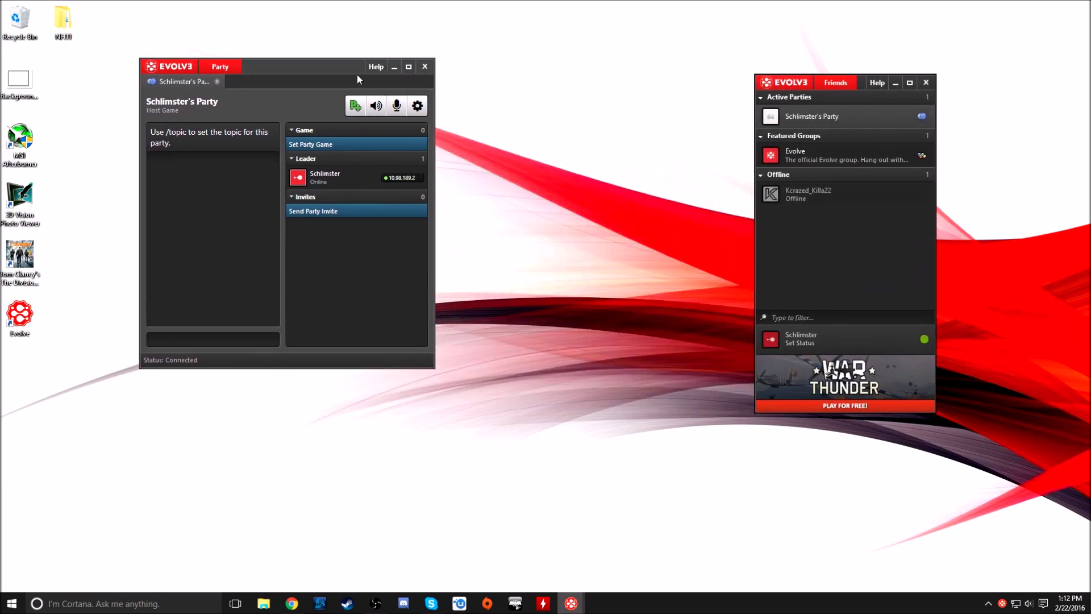
left_click_drag(357, 74, 607, 58)
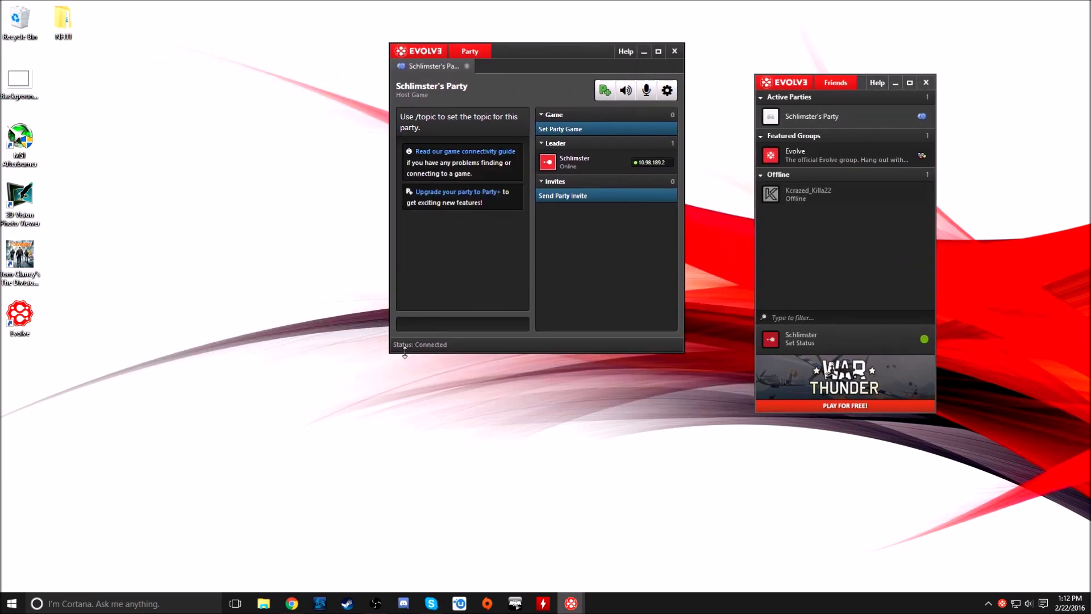
- Check the options for the leader's IP address in the party, and minimize the party and friends windows
right_click(641, 164)
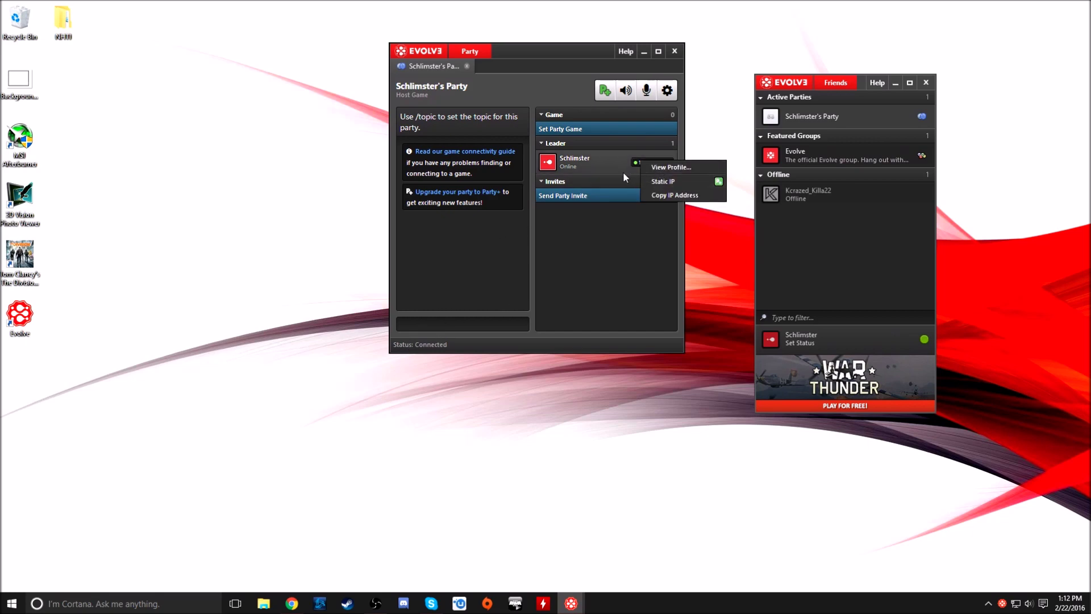
left_click(572, 263)
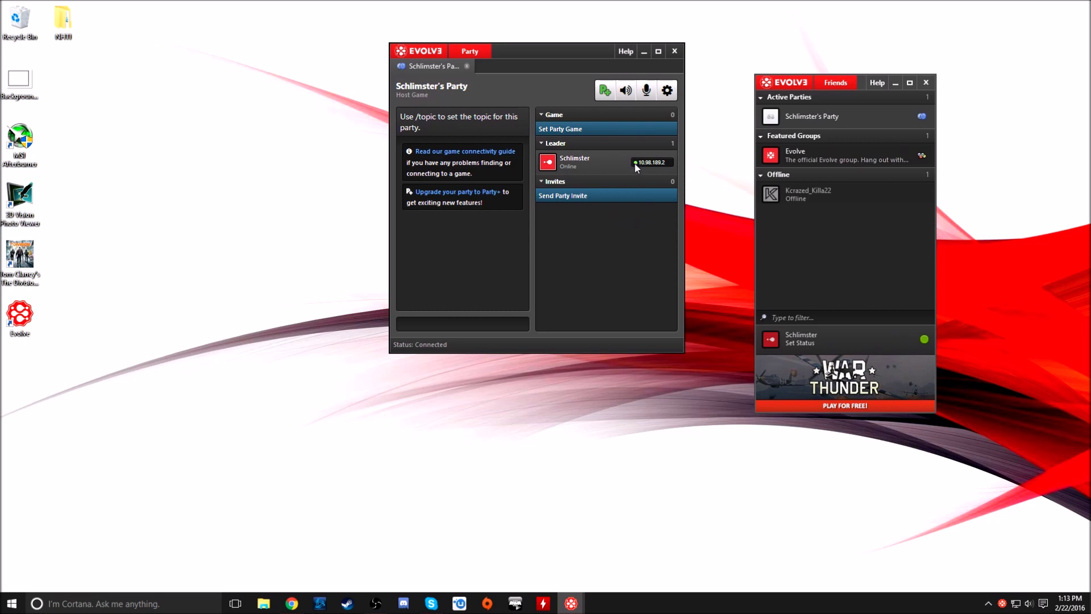
left_click(644, 52)
left_click(897, 82)
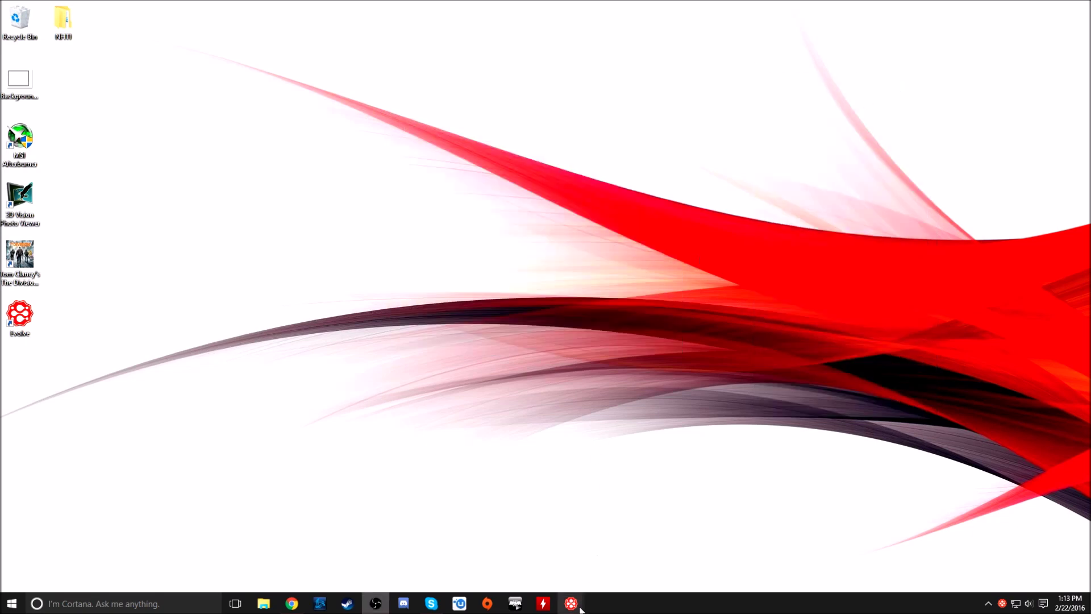
mouse_move(572, 604)
left_click(601, 554)
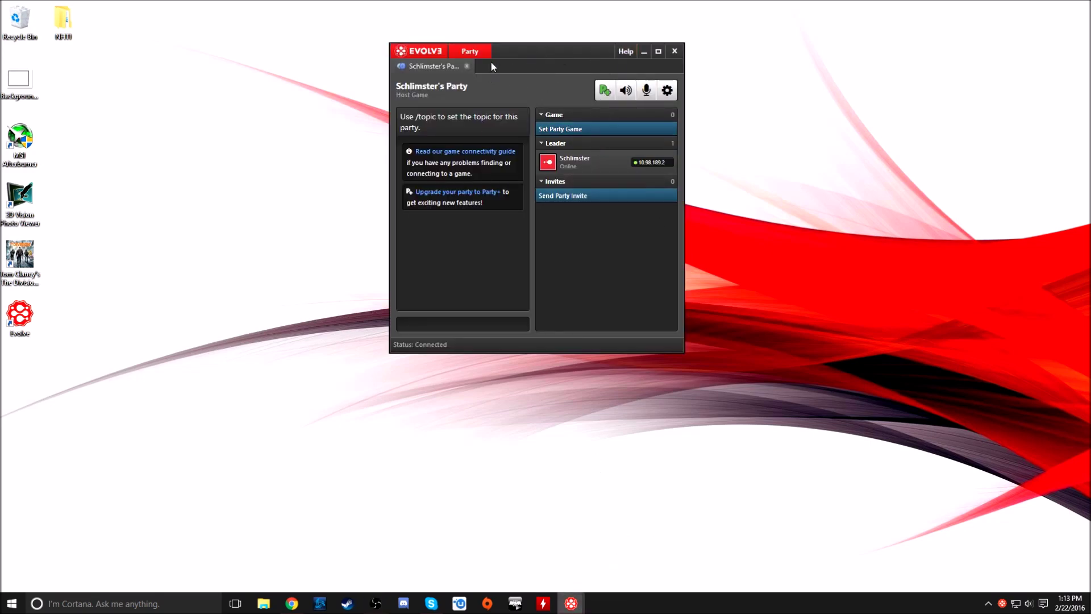
left_click(646, 52)
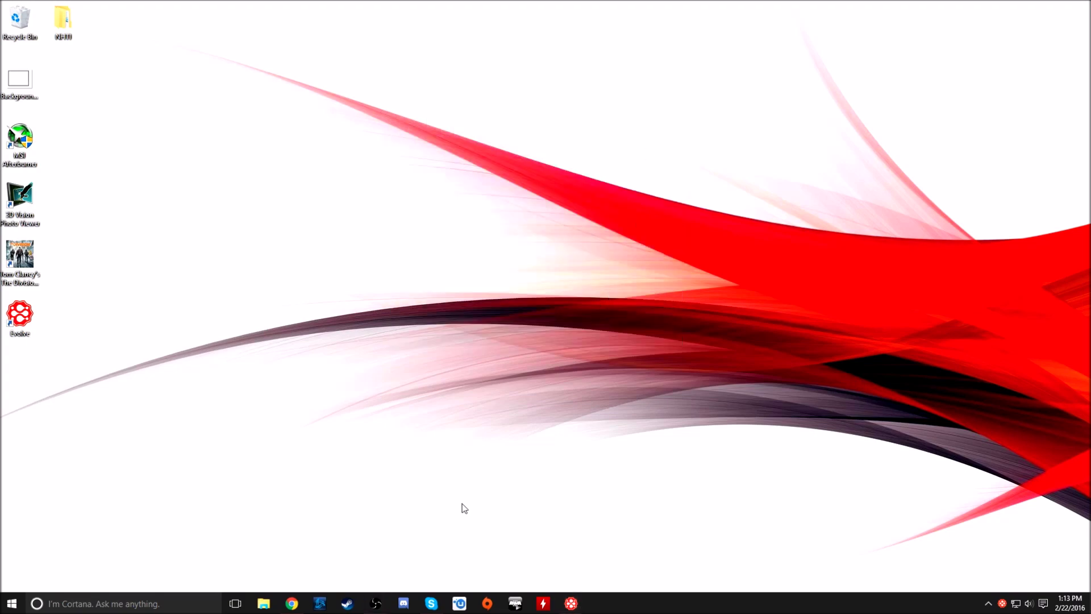
- Launch Arma 3 from Steam and start setting up a new server from its multiplayer LAN browser
left_click(347, 603)
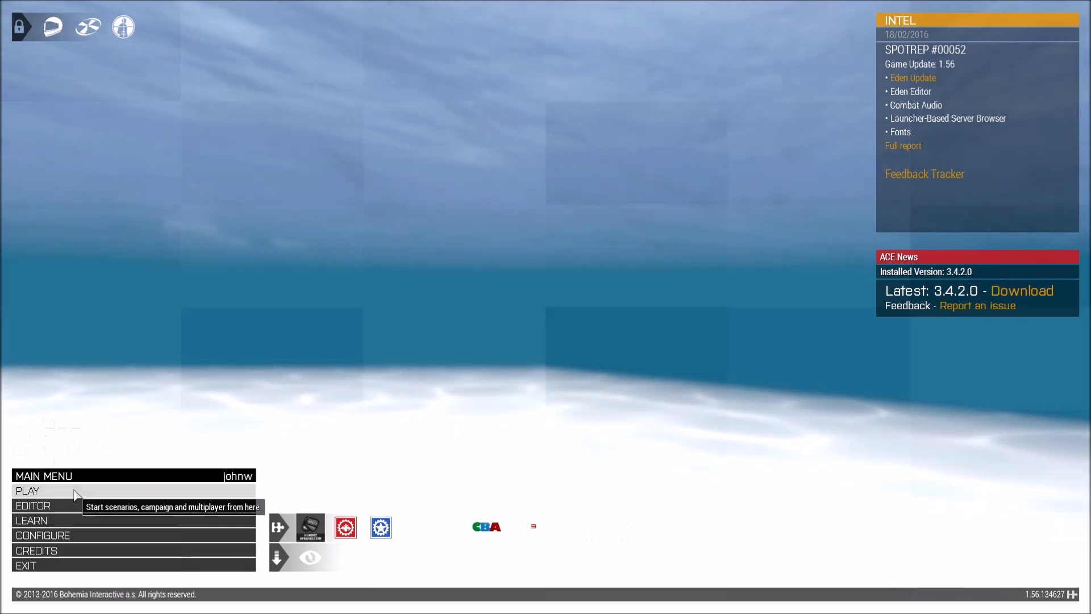
mouse_move(77, 492)
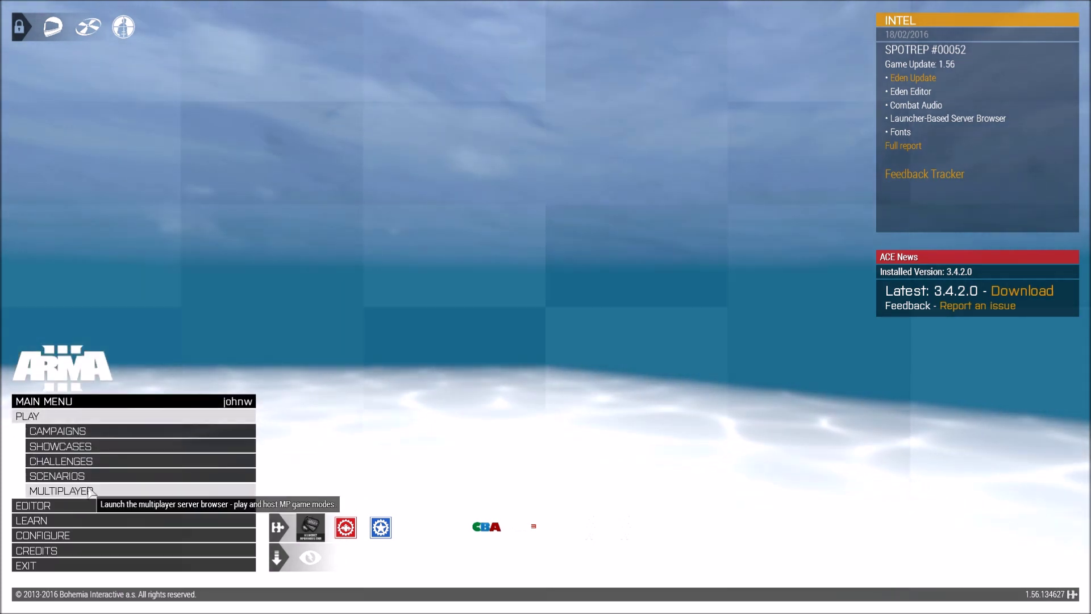
left_click(76, 491)
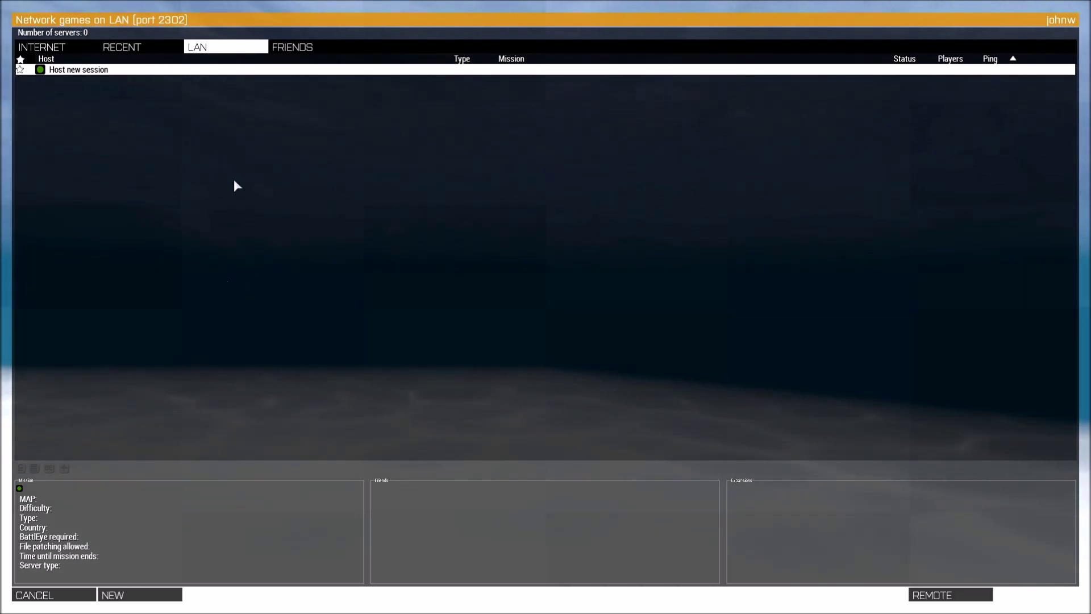
left_click(119, 595)
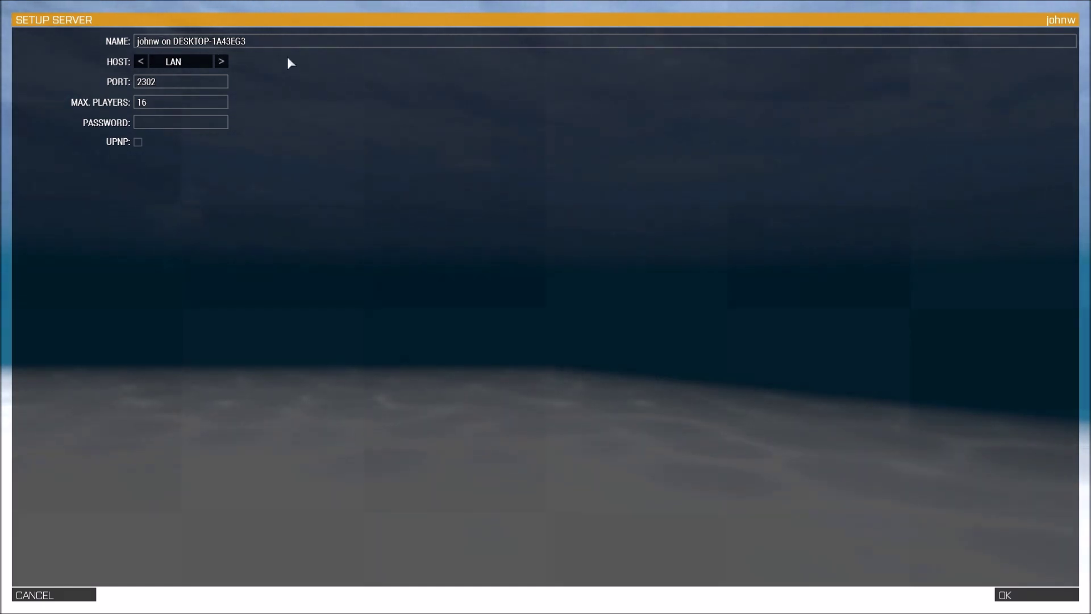
- Rename the server to the host's first name in possessive form followed by FunTime, and confirm the LAN server setup
left_click_drag(253, 41, 138, 41)
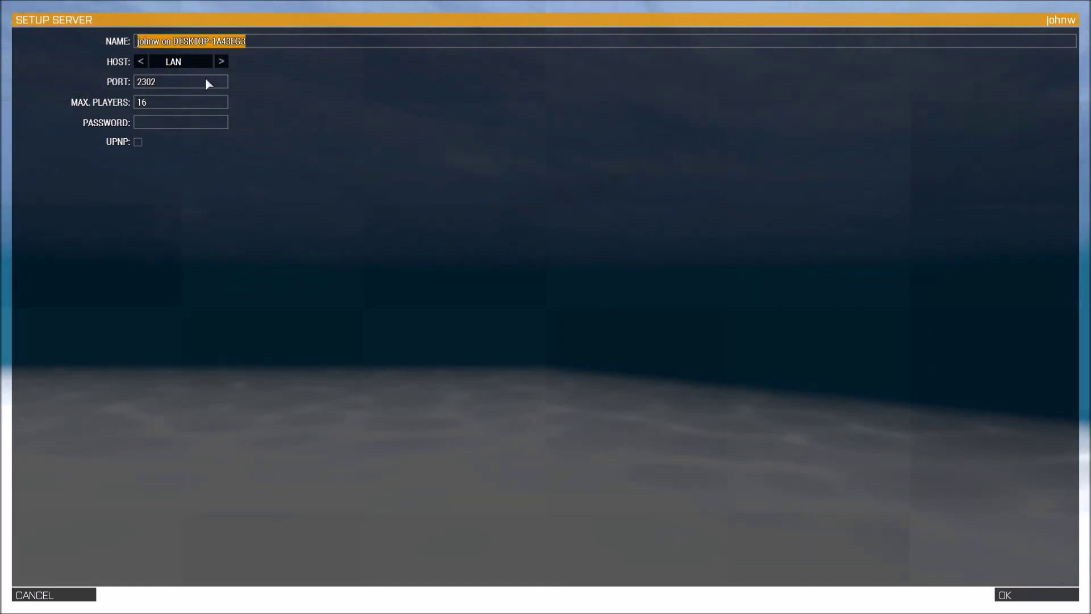
type("Johnny'sF")
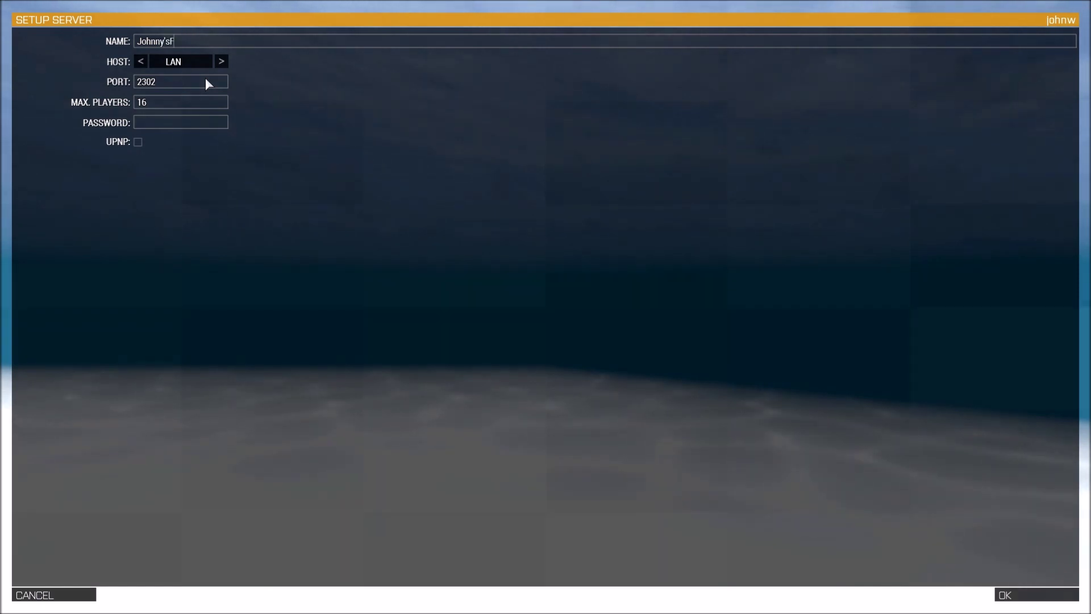
type("untime")
key("BackSpace")
key("BackSpace")
key("BackSpace")
key("BackSpace")
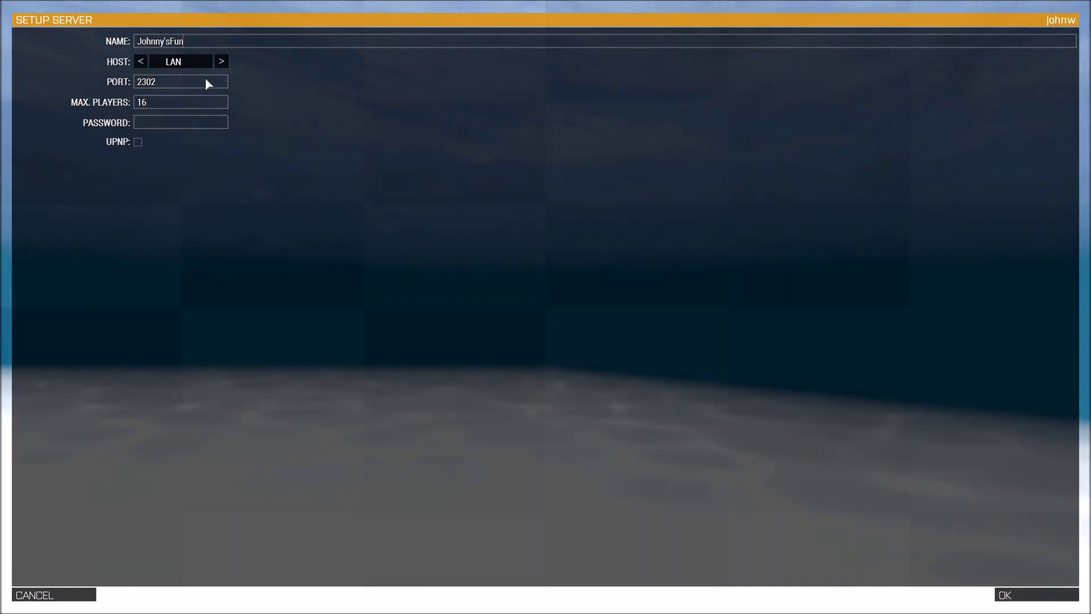
type("Time")
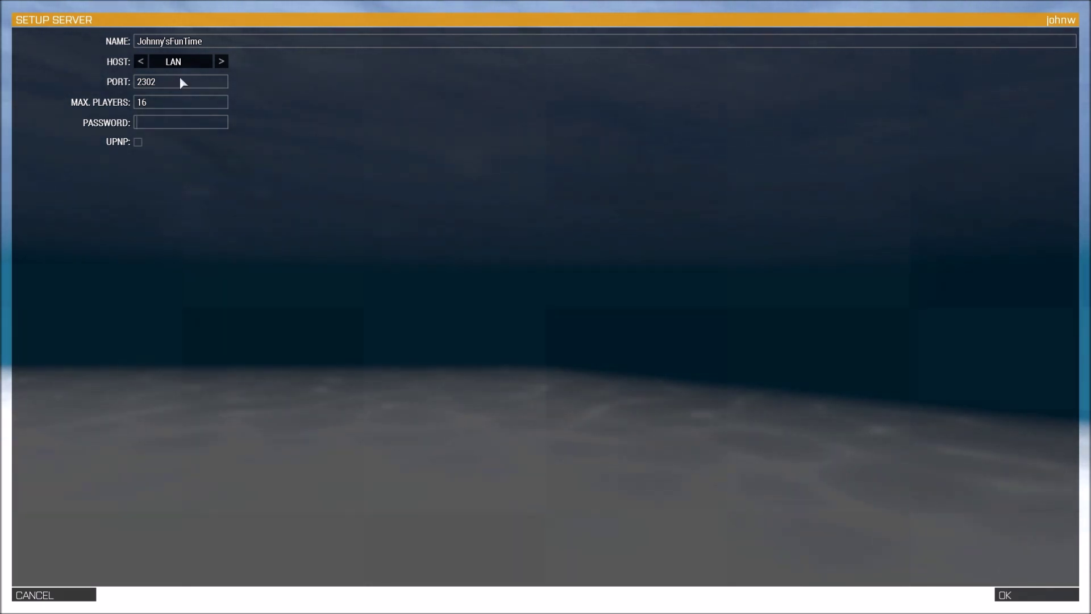
left_click(1006, 596)
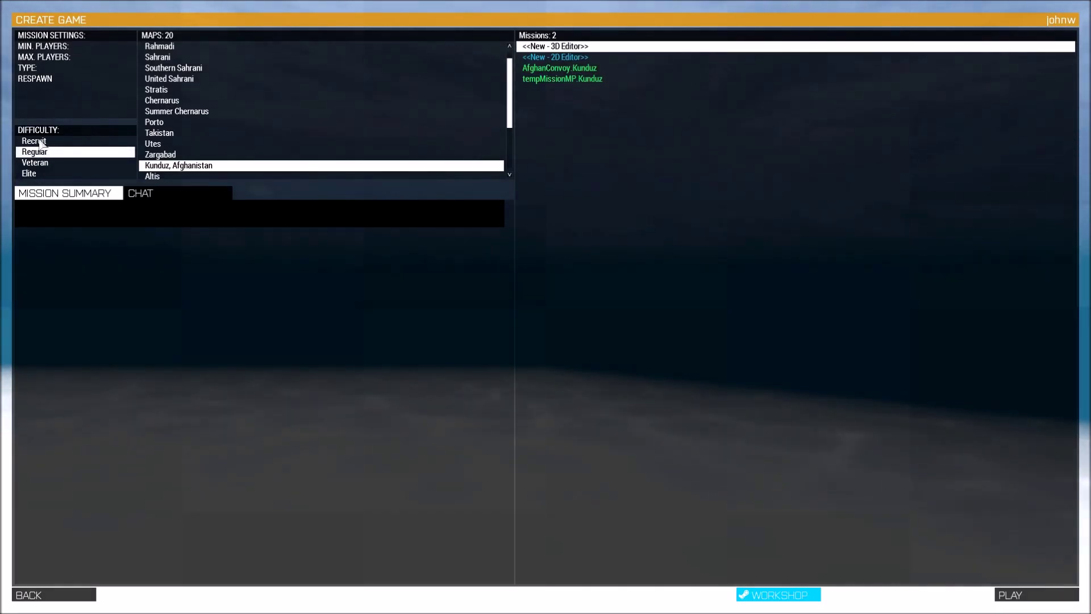
- Host the tempMissionMP.Kunduz mission on the LAN server and disable AI for the BLUFOR roles
left_click(574, 79)
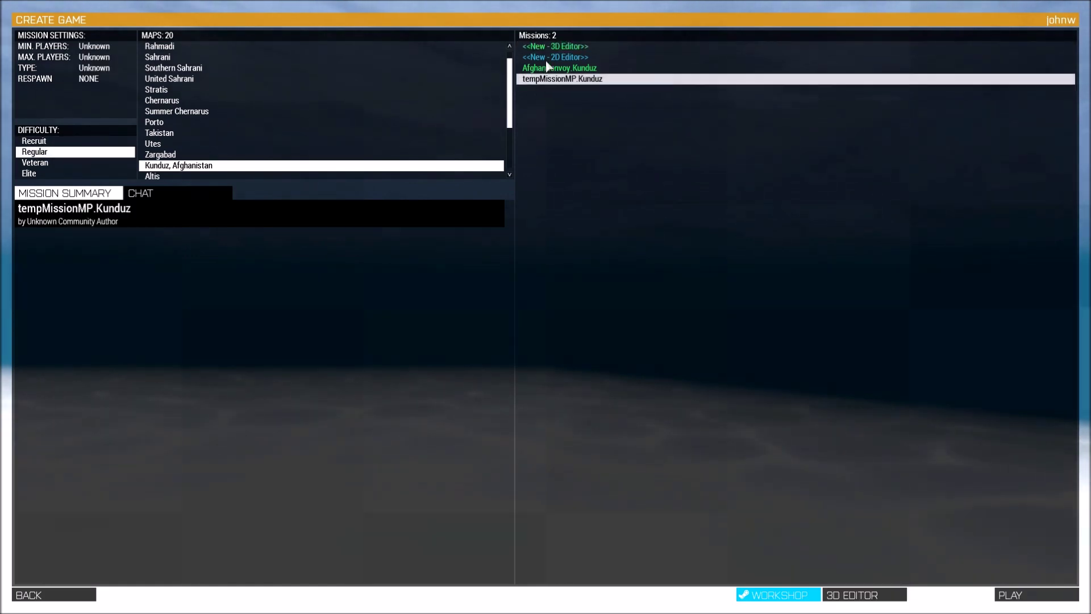
left_click(547, 67)
left_click(570, 79)
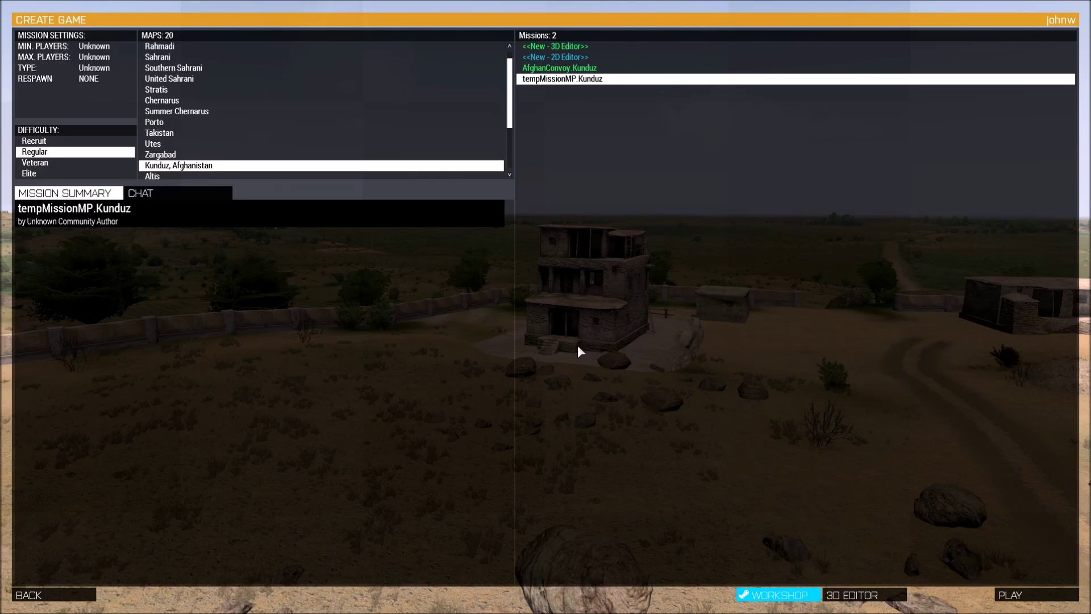
key("Return")
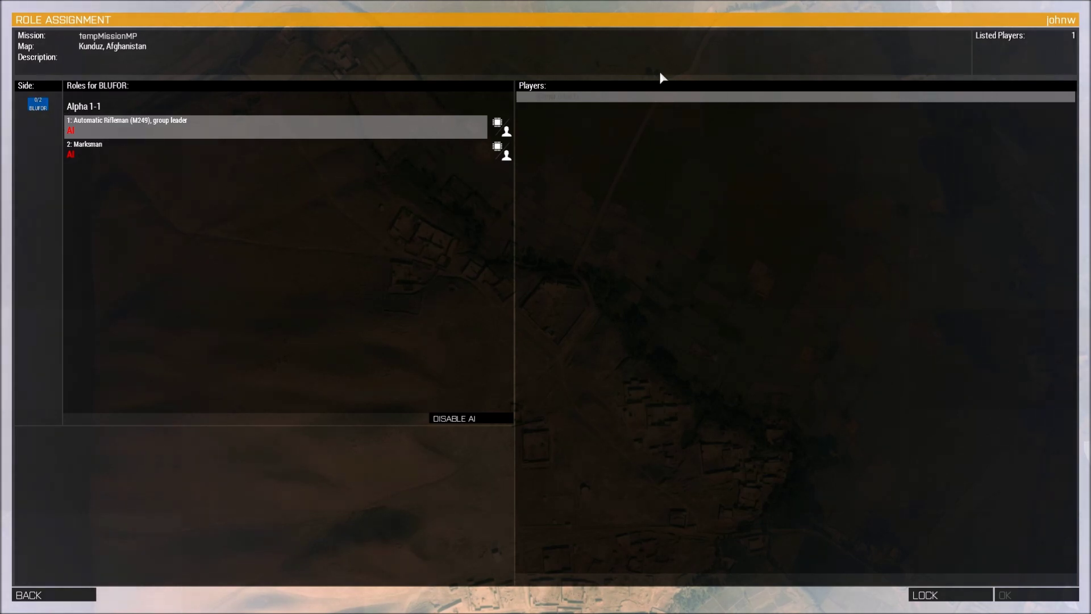
left_click(445, 419)
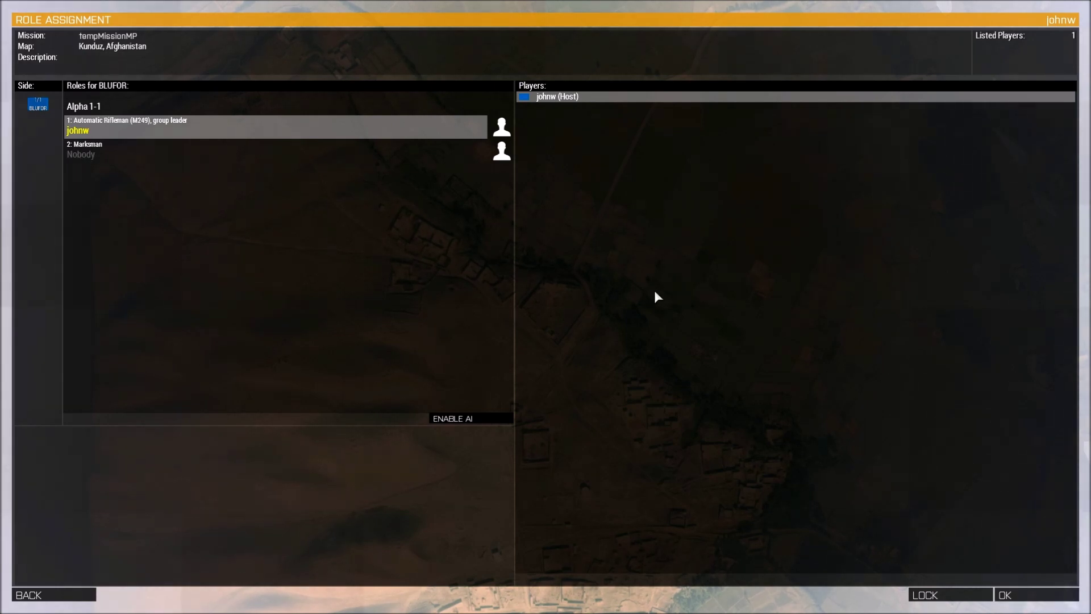
- Leave the role assignment, mission selection and LAN server browser to return to the game's main menu
left_click(44, 598)
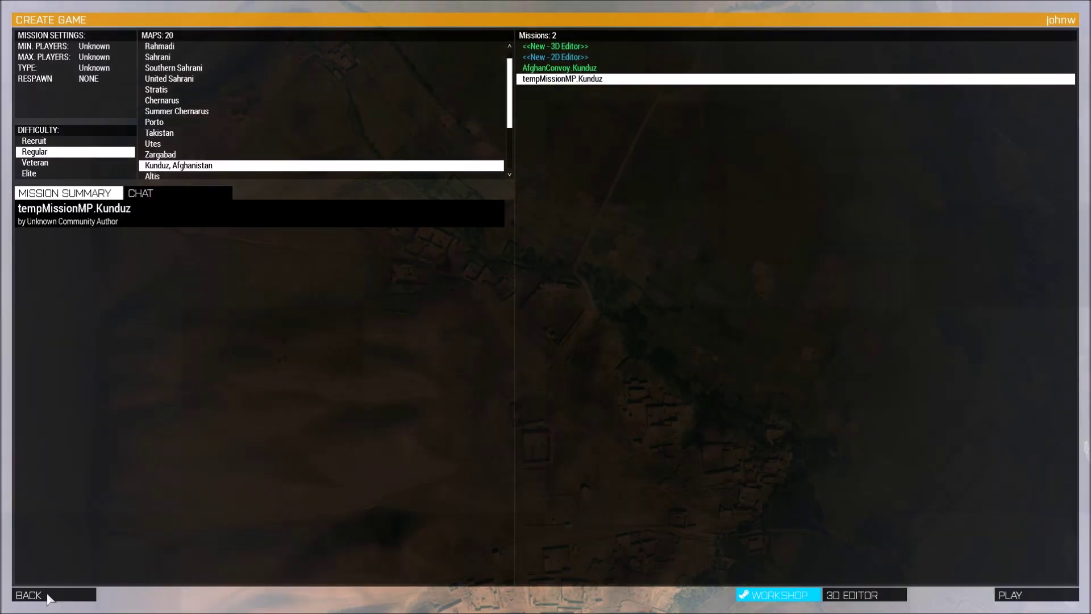
left_click(83, 597)
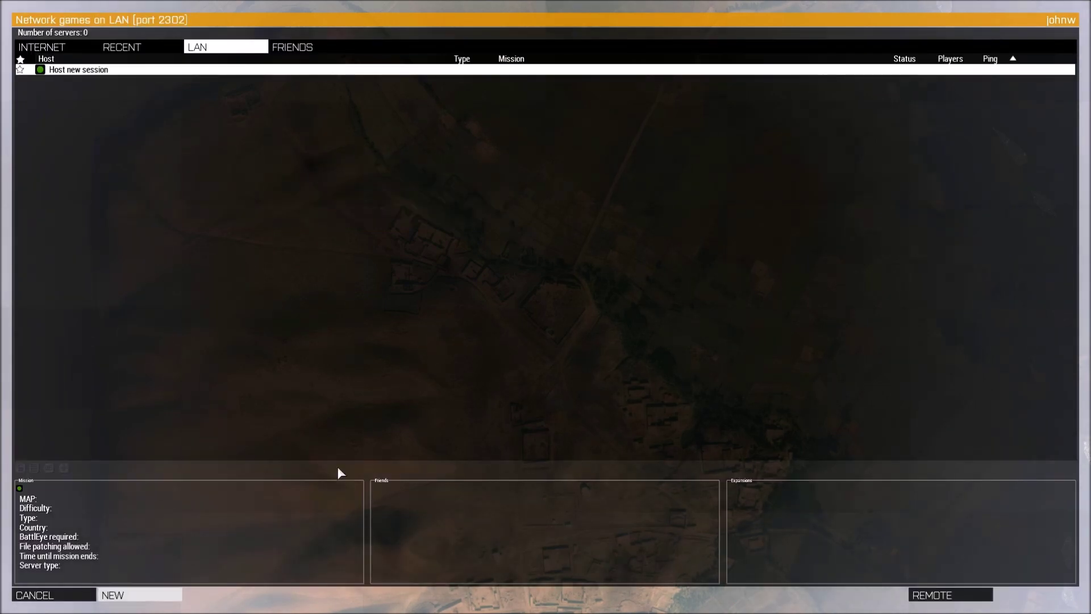
left_click(46, 596)
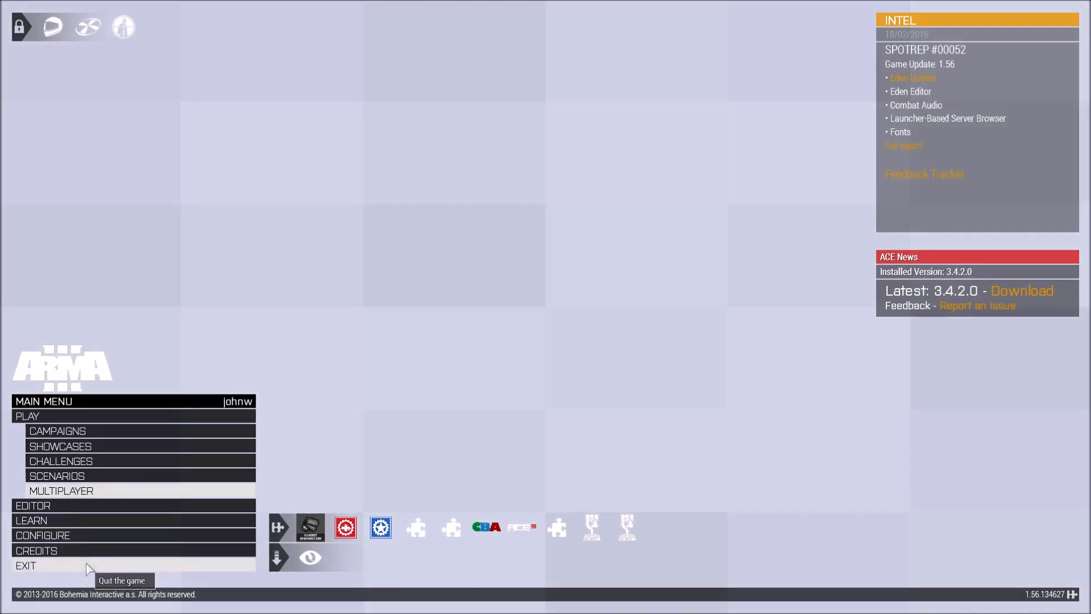